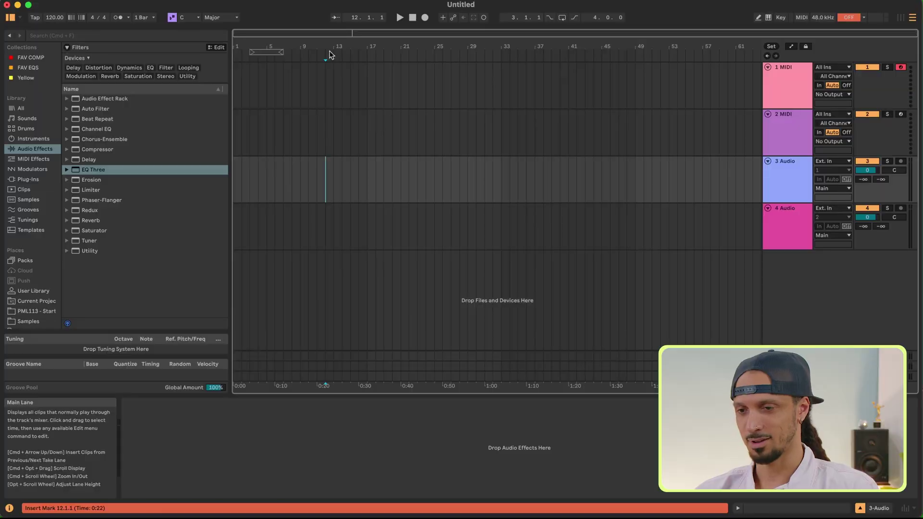
- In Live's Settings, set both Audio Input and Audio Output Device to MiniFuse 4 (6 In, 6 Out)
click(33, 1)
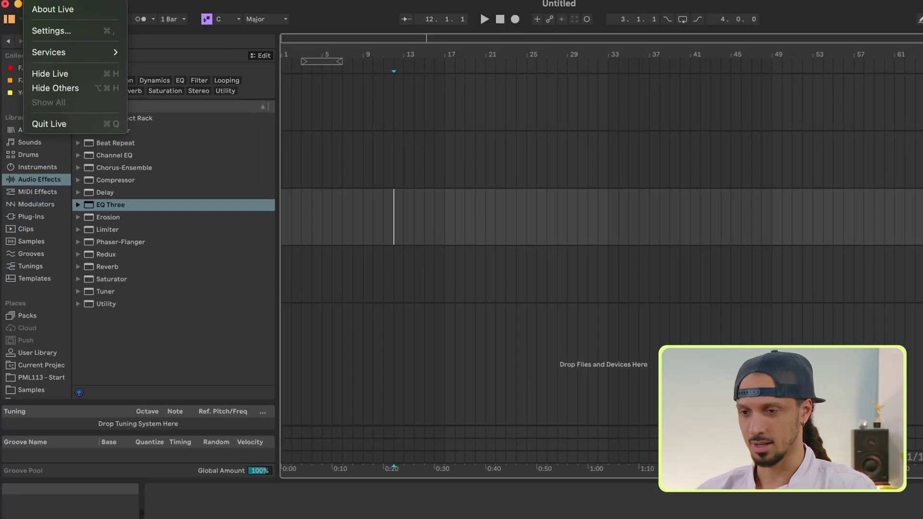
click(73, 41)
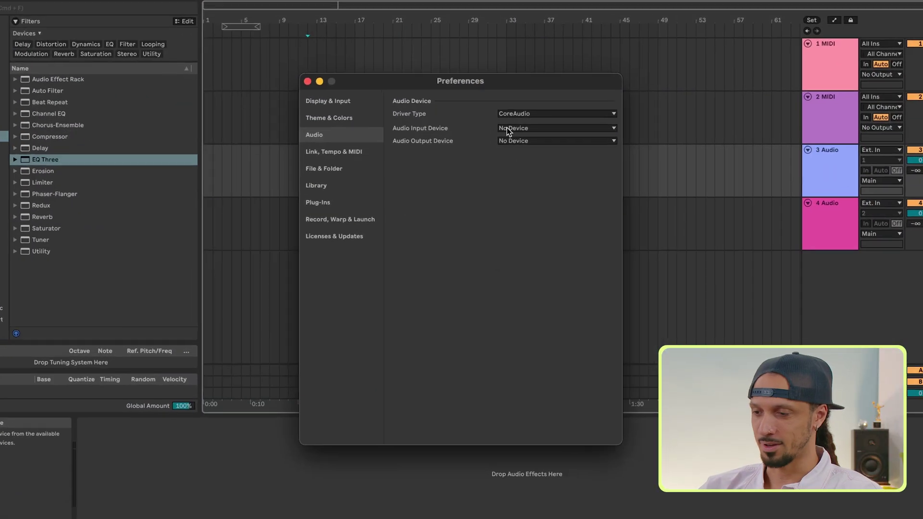
click(504, 143)
click(529, 257)
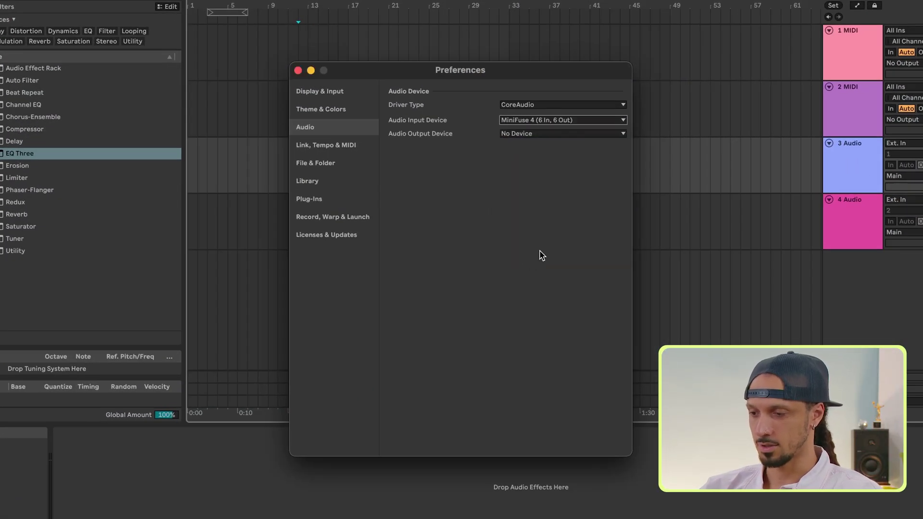
click(531, 135)
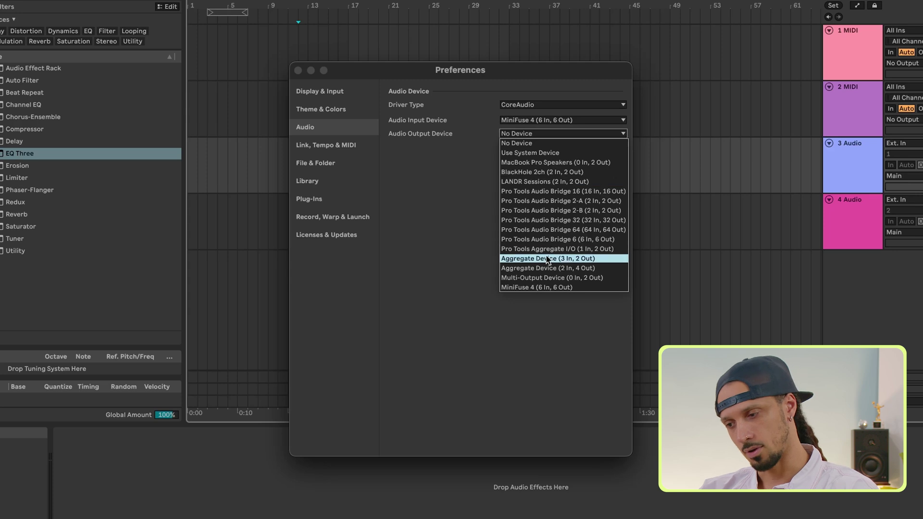
click(538, 287)
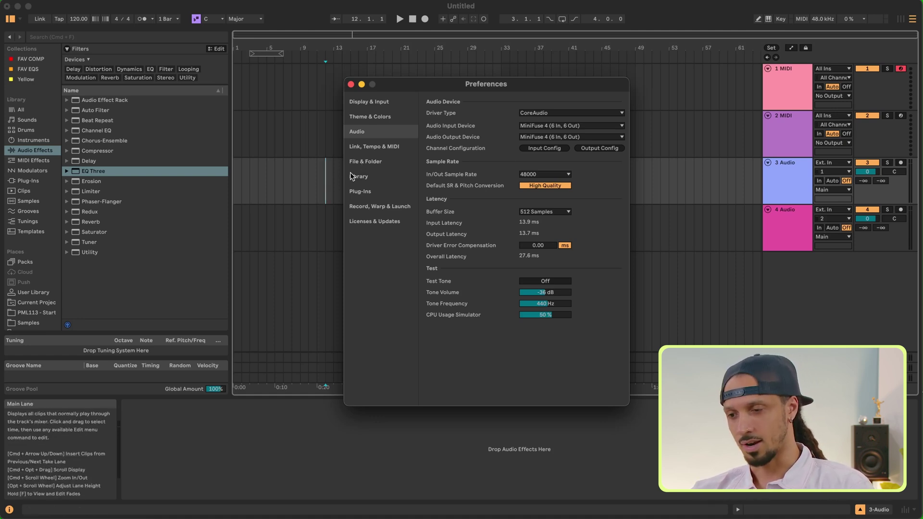
click(368, 192)
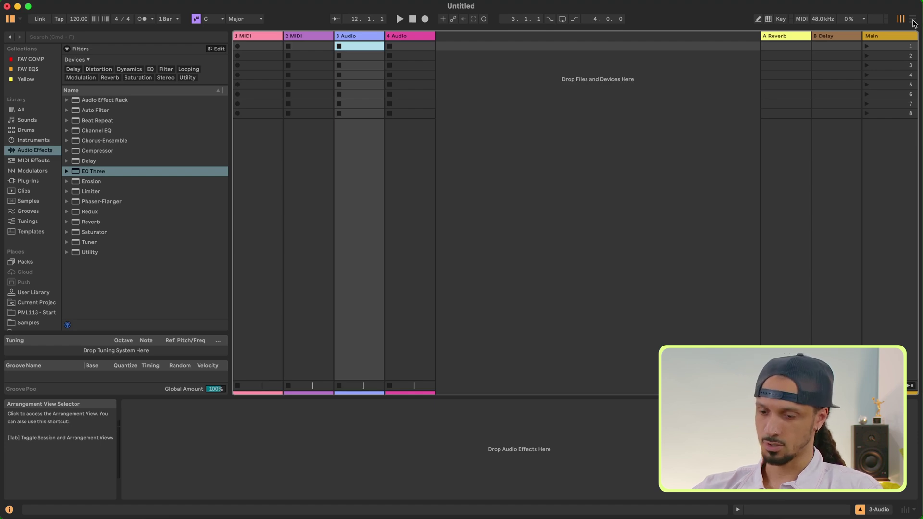
key(Tab)
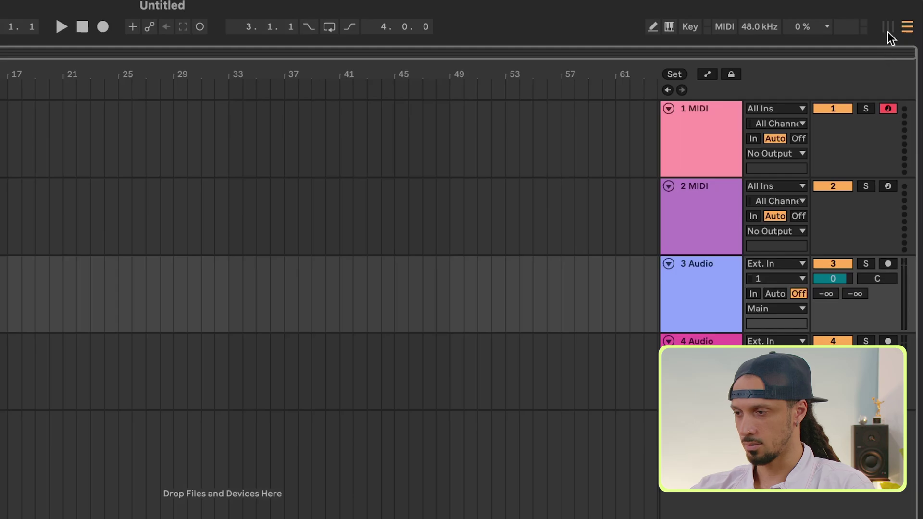
click(901, 21)
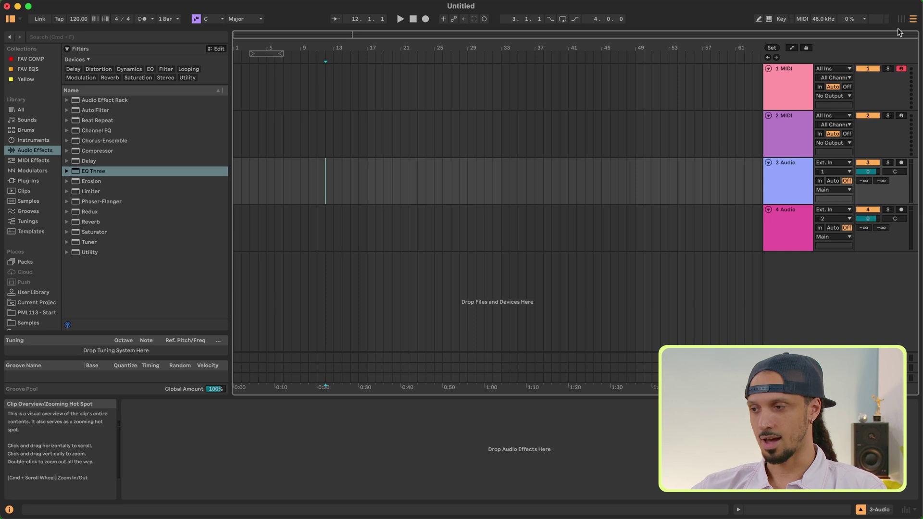
key(Tab)
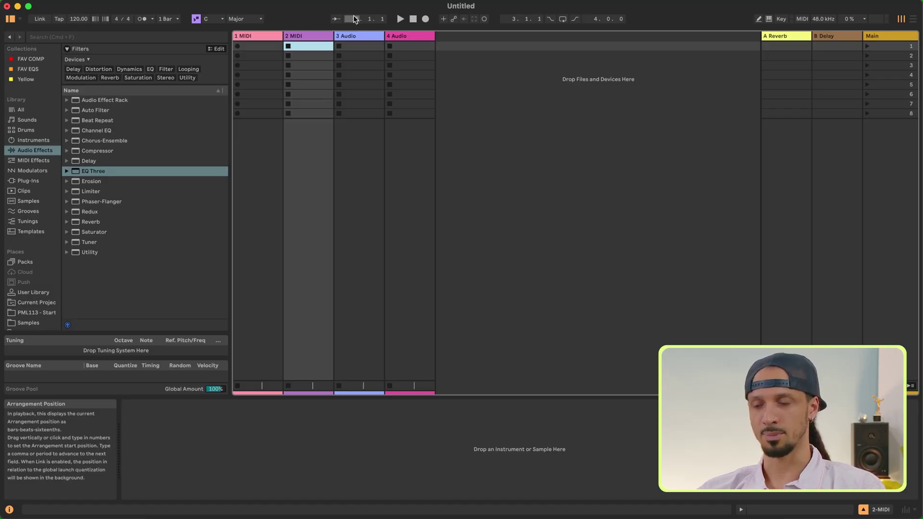
- Select row 4 clip slots and step through scenes 1 to 6, launching scene 3
click(307, 75)
click(360, 75)
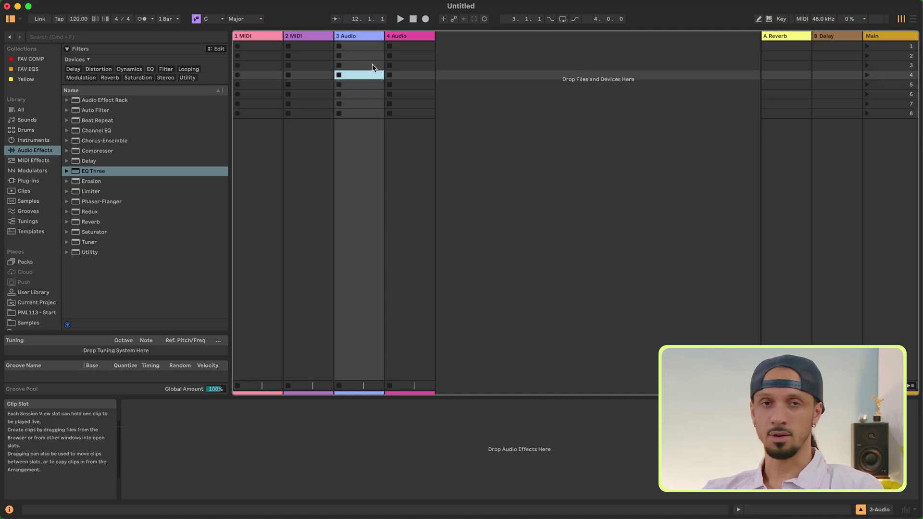
key(Left)
key(Left)
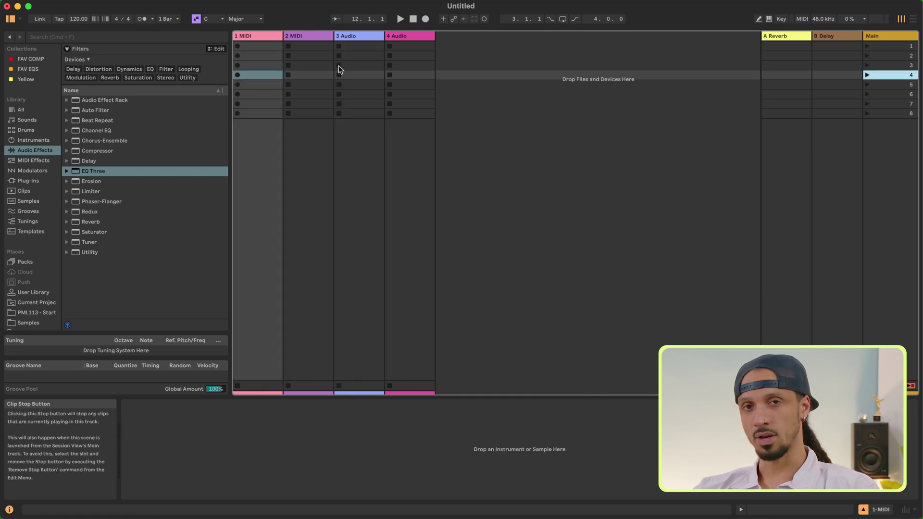
click(870, 48)
click(868, 58)
click(868, 67)
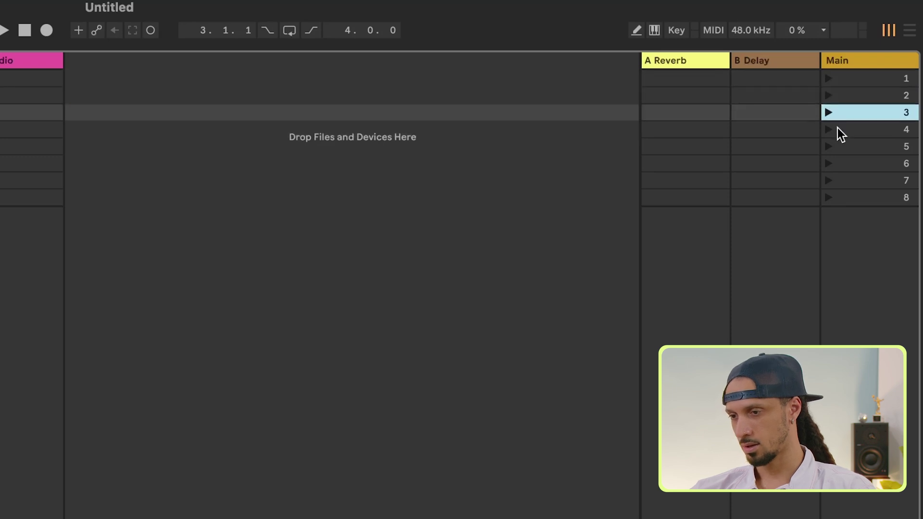
click(829, 136)
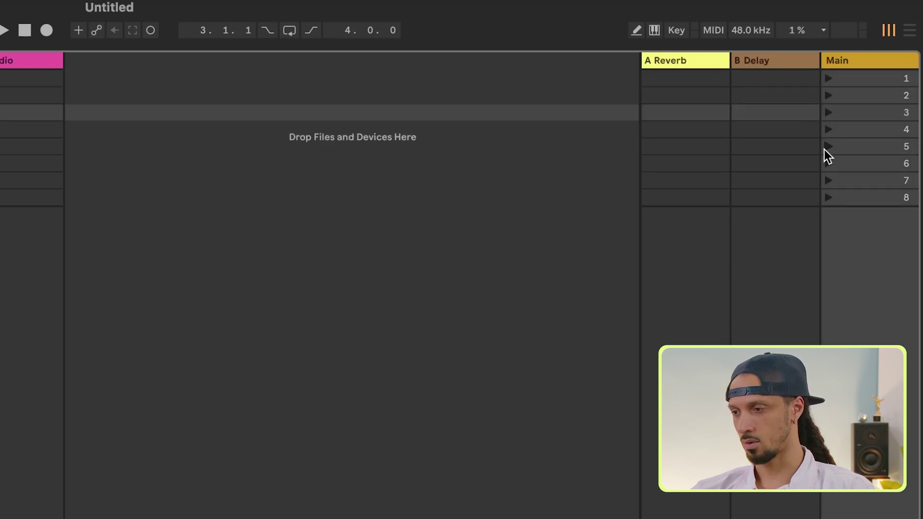
click(825, 149)
click(829, 165)
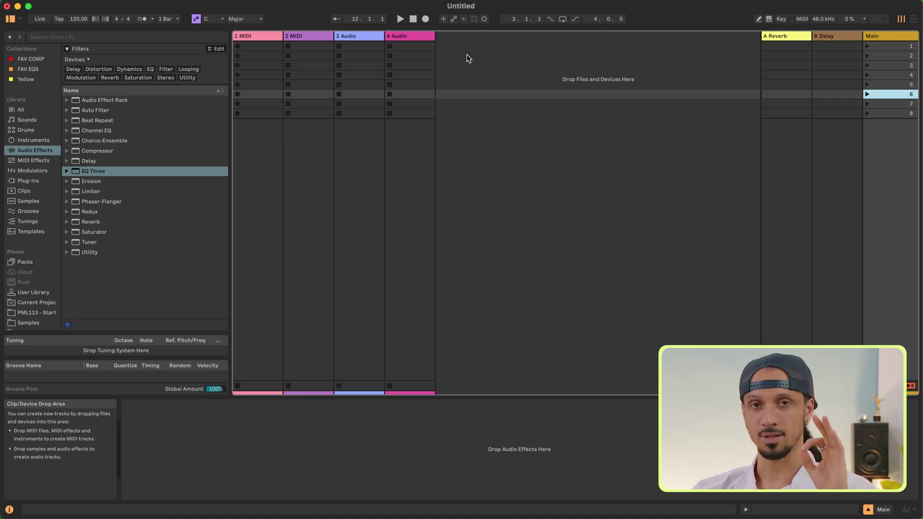
- Delete the 3 Audio and 4 Audio tracks, leaving 1 MIDI and 2 MIDI
click(300, 35)
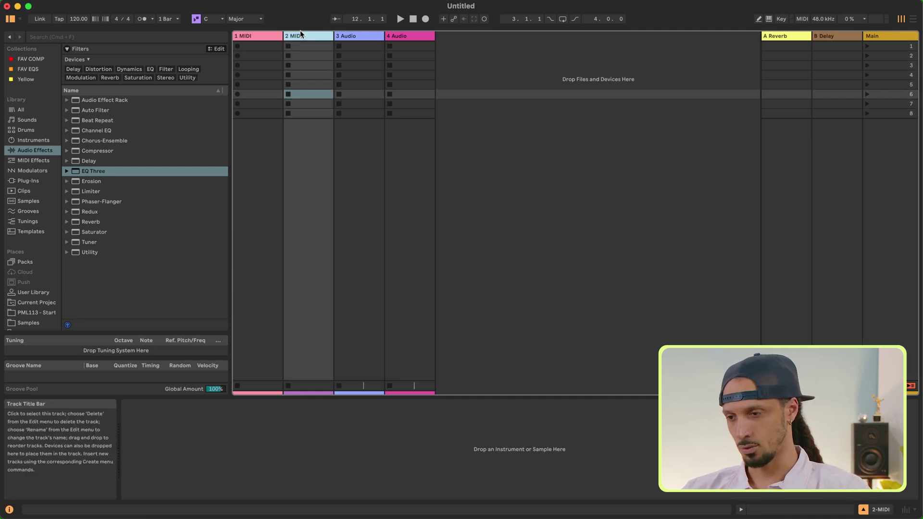
click(358, 35)
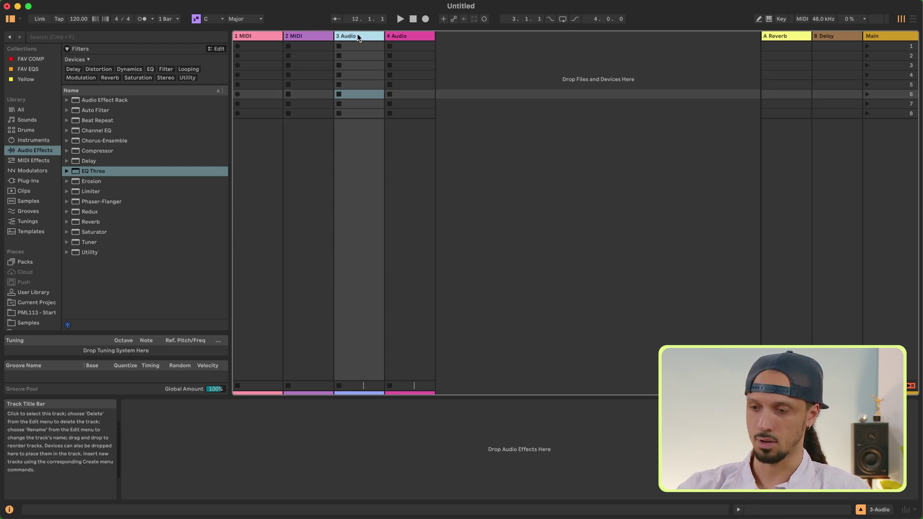
key(BackSpace)
key(BackSpace)
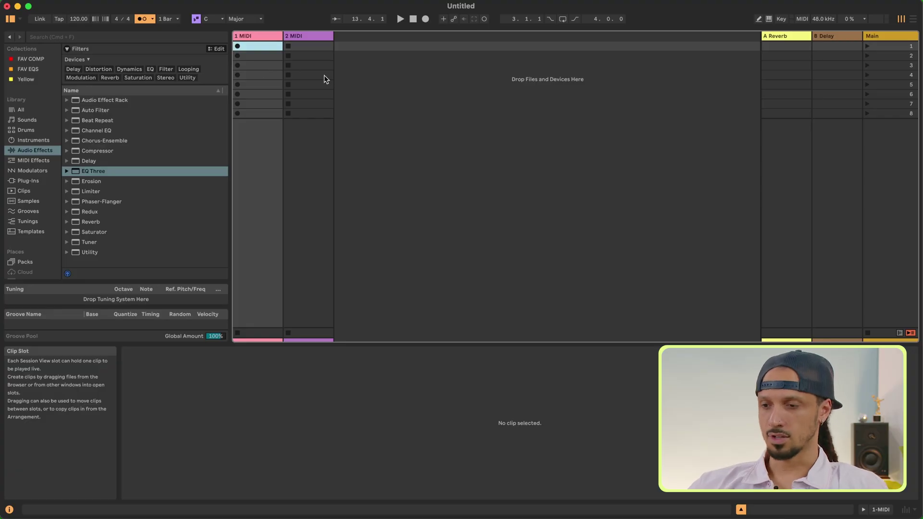
- Create an empty MIDI clip in 1 MIDI's first slot, resize the Detail View, and disable the metronome
double_click(258, 47)
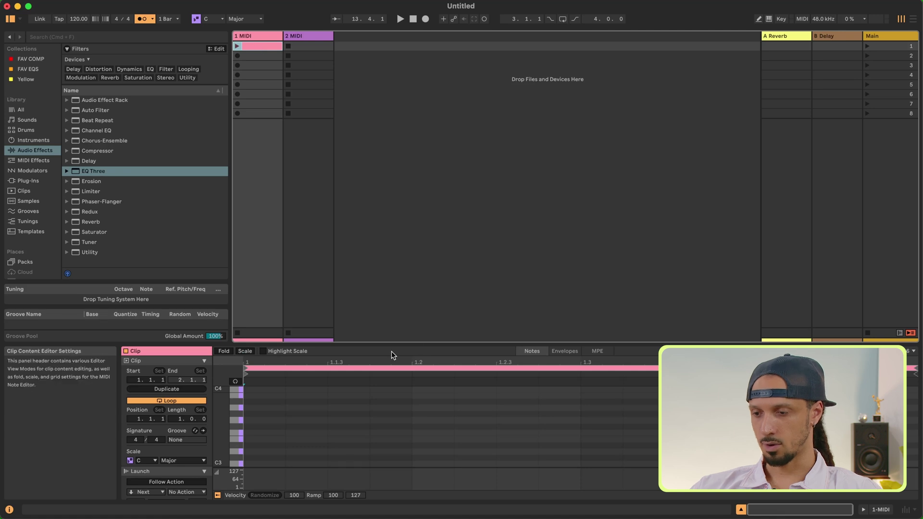
drag(390, 343, 390, 203)
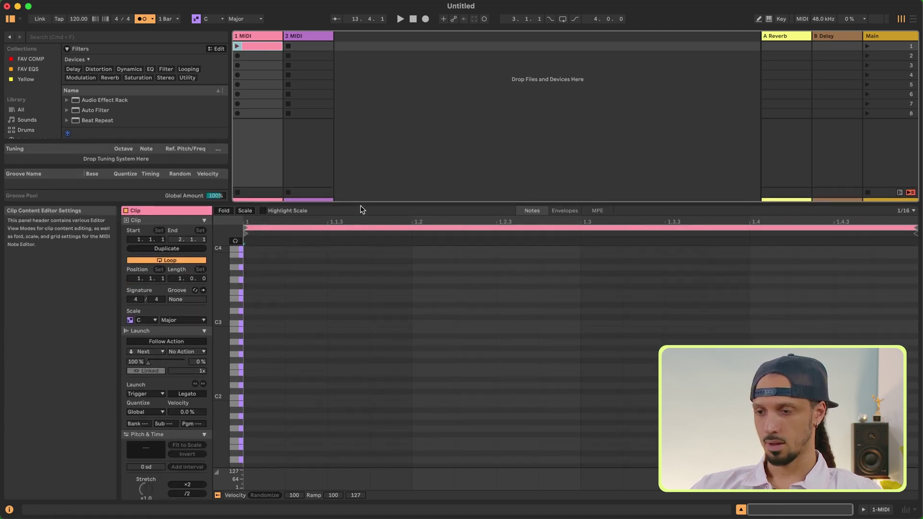
drag(361, 202, 361, 294)
click(145, 20)
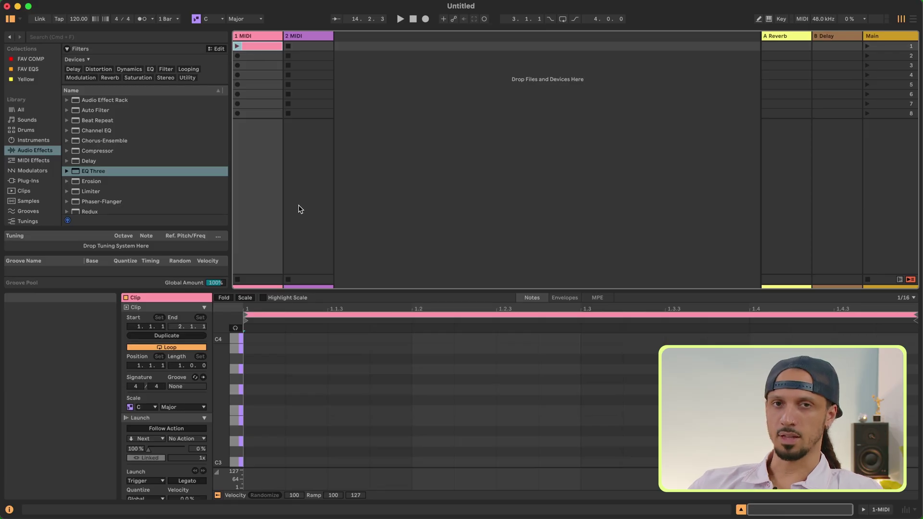
click(185, 365)
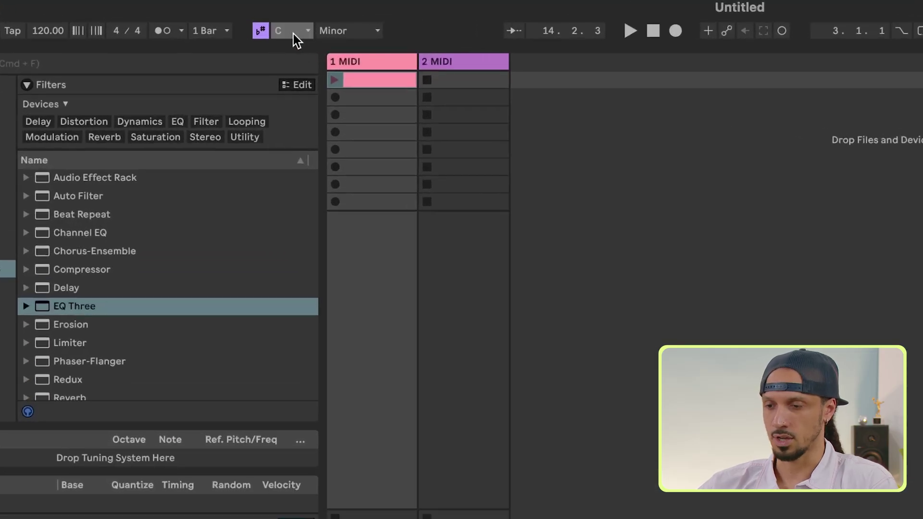
- Set the clip scale to C Major with Highlight Scale and Fold to Scale enabled
click(289, 30)
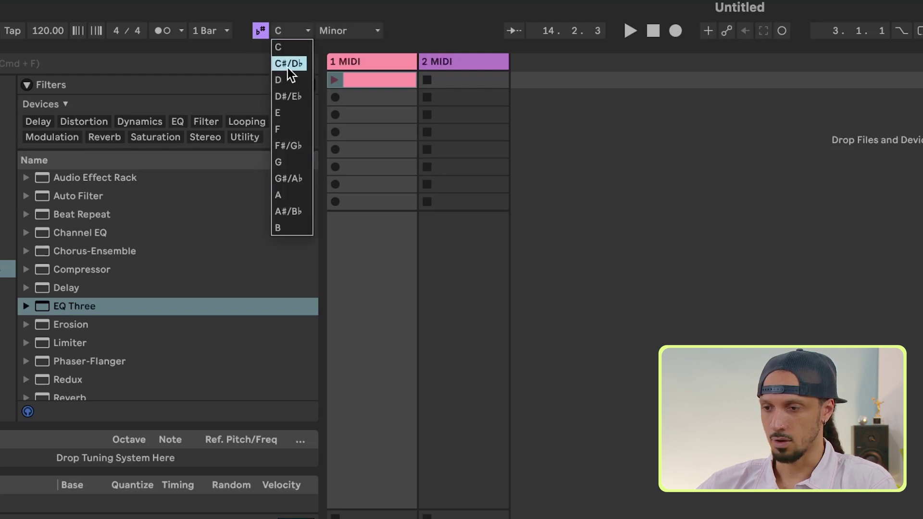
click(291, 39)
click(314, 30)
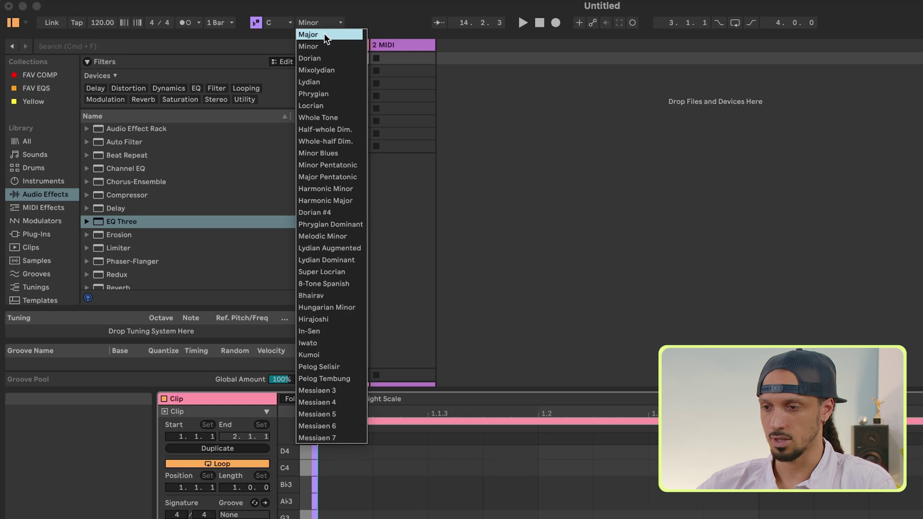
click(326, 37)
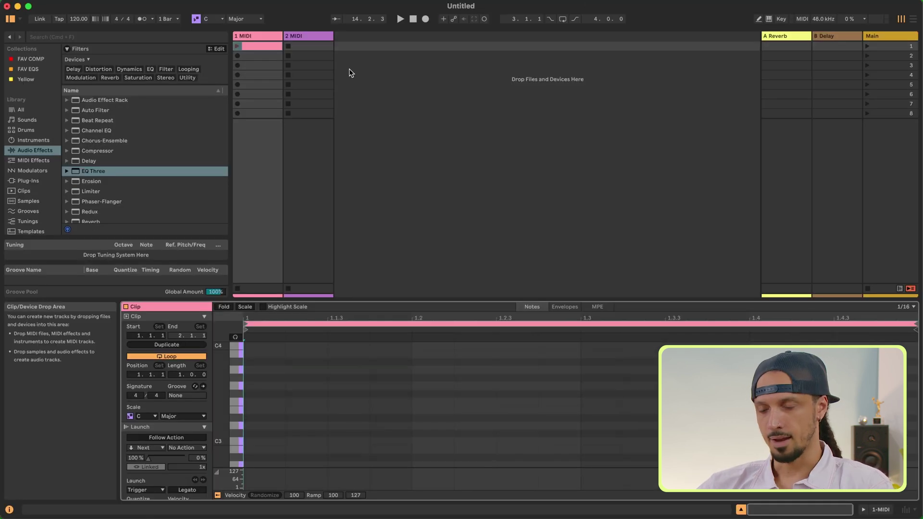
click(263, 307)
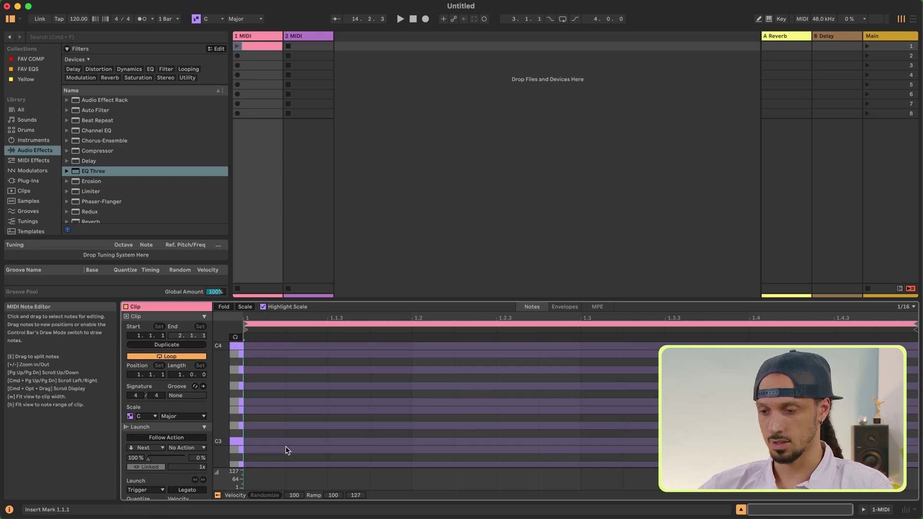
click(245, 308)
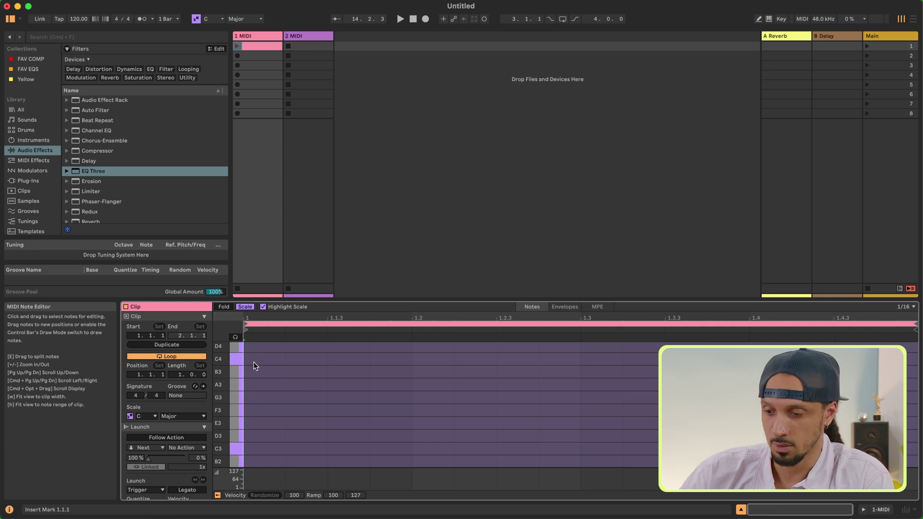
- Add a G3 note at the clip start and paint a run of E3 notes after it
double_click(258, 397)
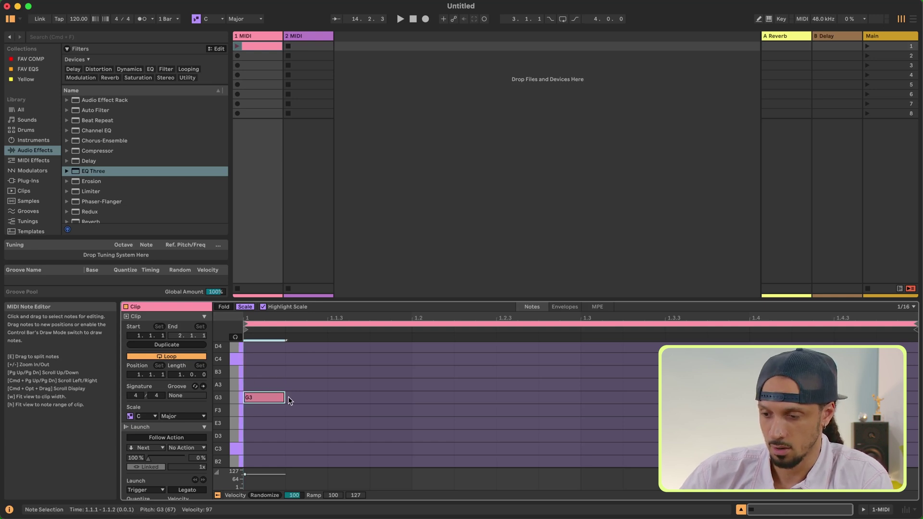
key(b)
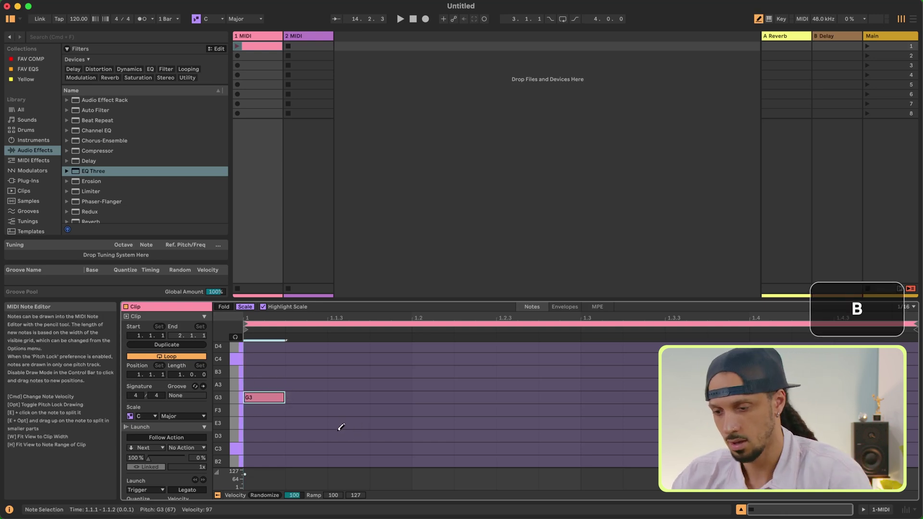
drag(297, 422, 409, 422)
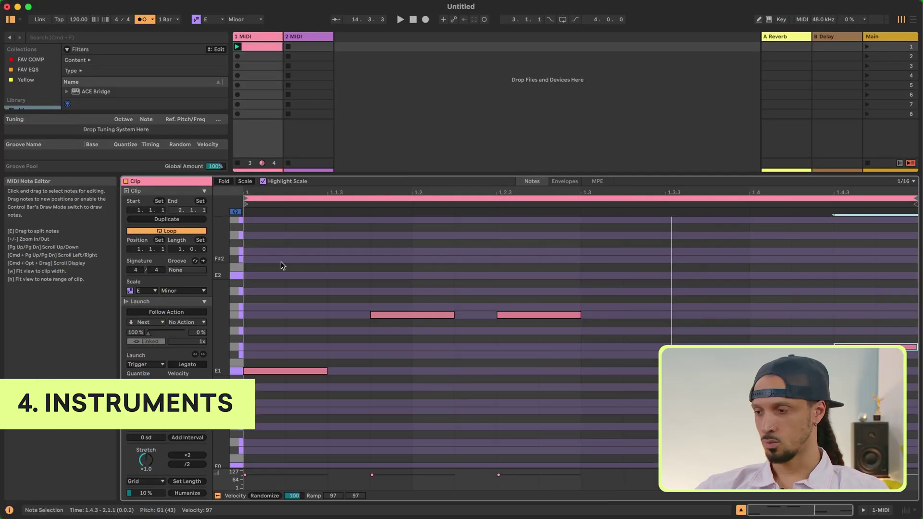
- Keep the grid at 1/16 and play the clip from the start
click(913, 182)
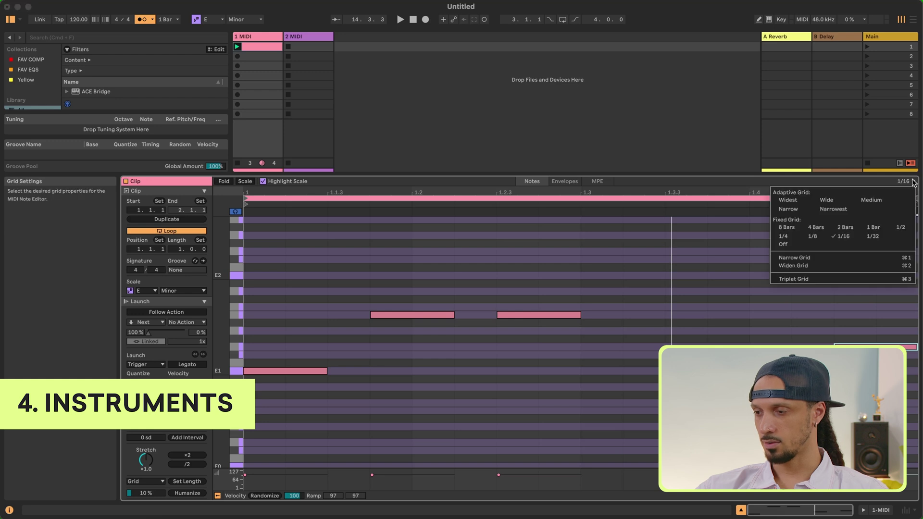
click(842, 239)
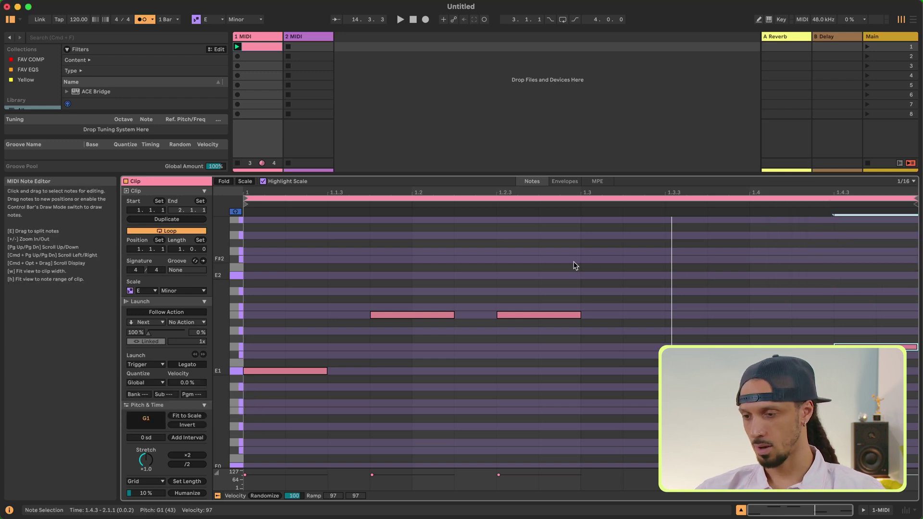
key(space)
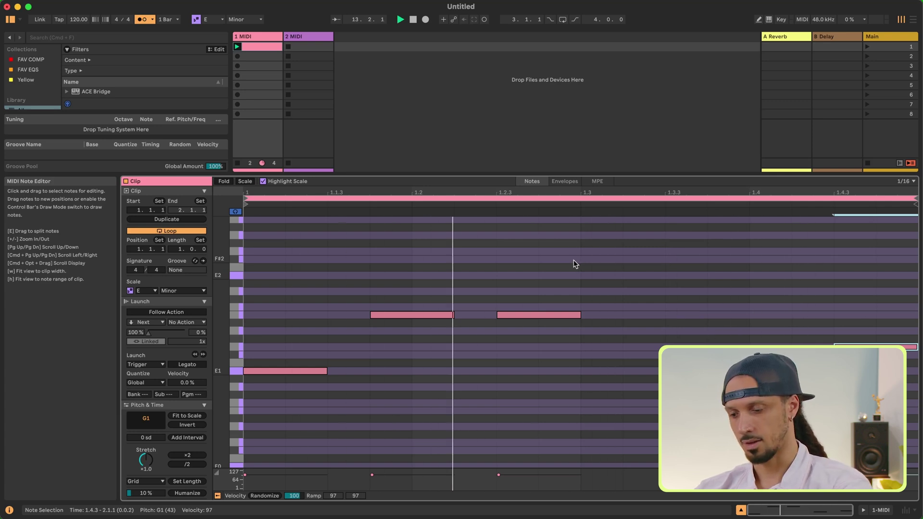
- Load the Drift preset Body Bass onto track 1, play it, and expand the Drum Rack kits
drag(460, 173, 461, 378)
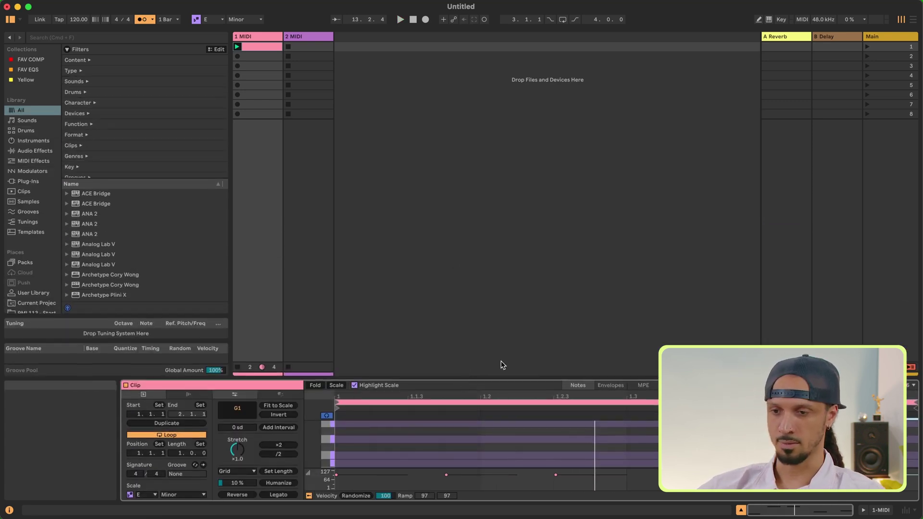
click(27, 141)
click(76, 115)
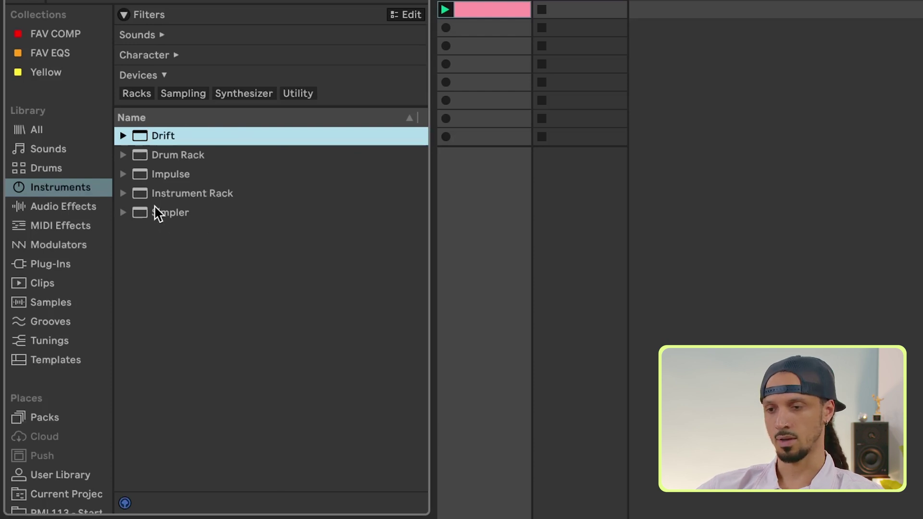
click(122, 135)
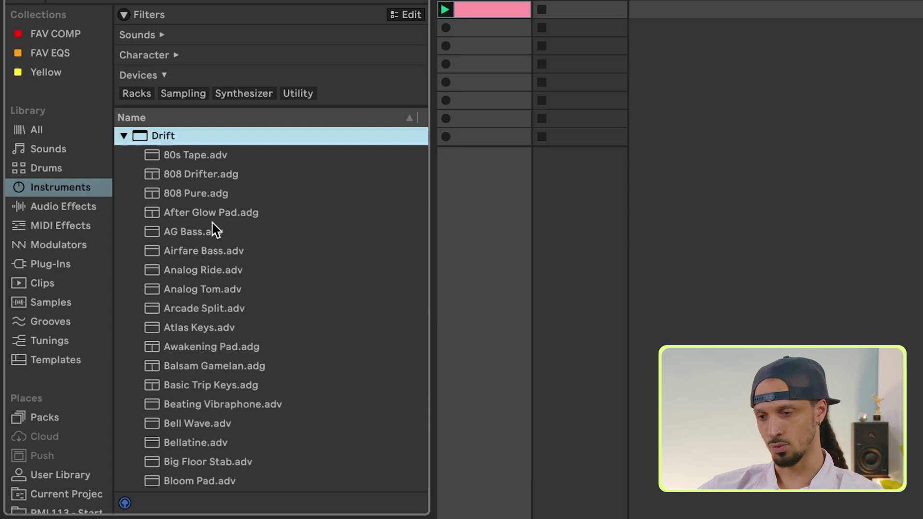
scroll(210, 251, down, 5)
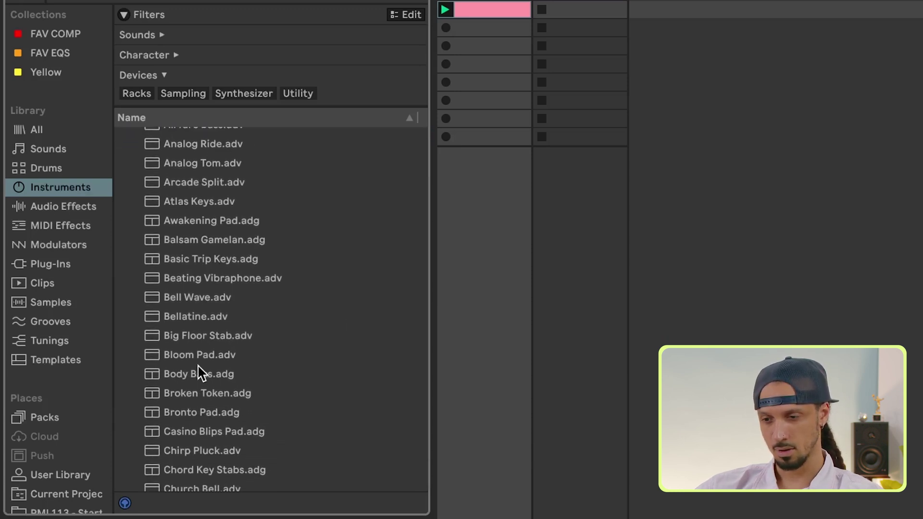
double_click(198, 376)
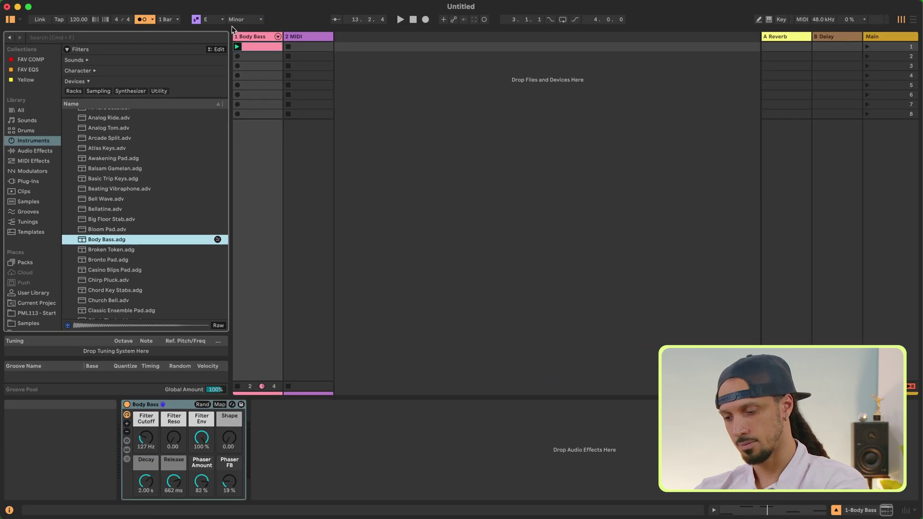
key(space)
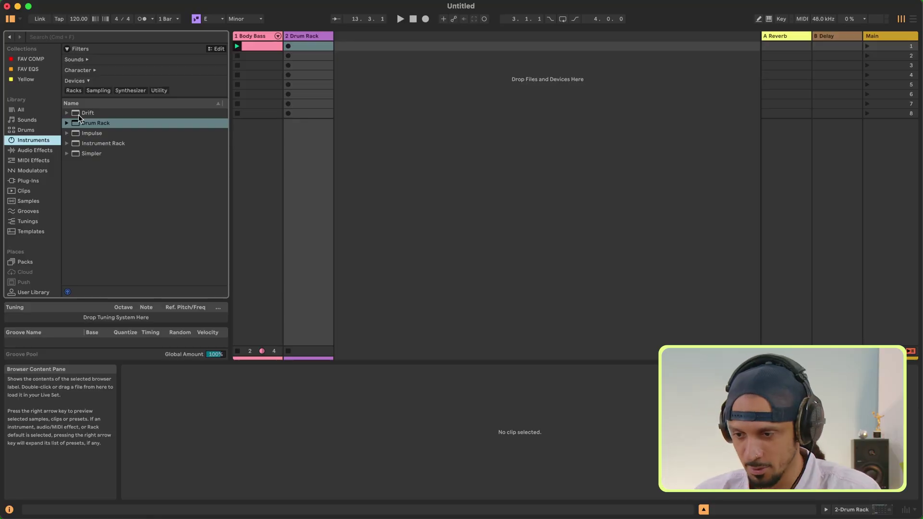
click(68, 123)
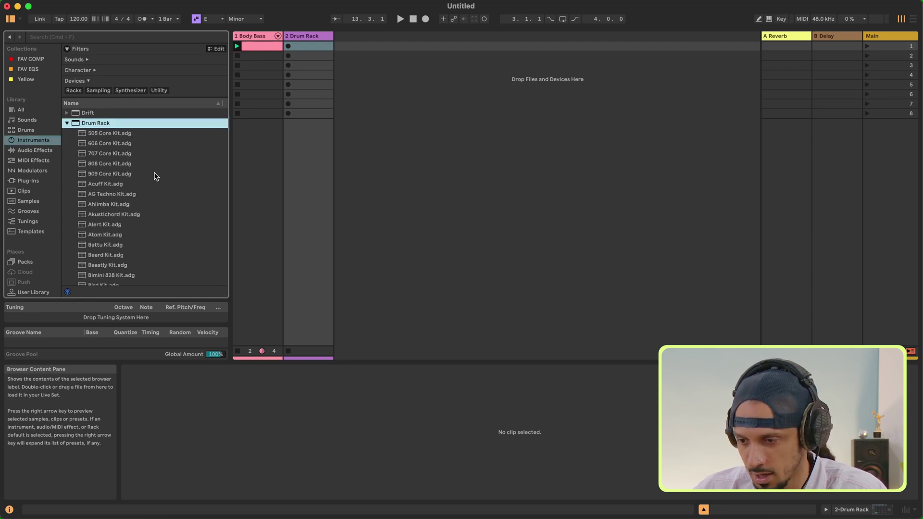
- Load 909 Core Kit onto track 2, add an empty clip in its first slot, and enlarge the editor
double_click(102, 174)
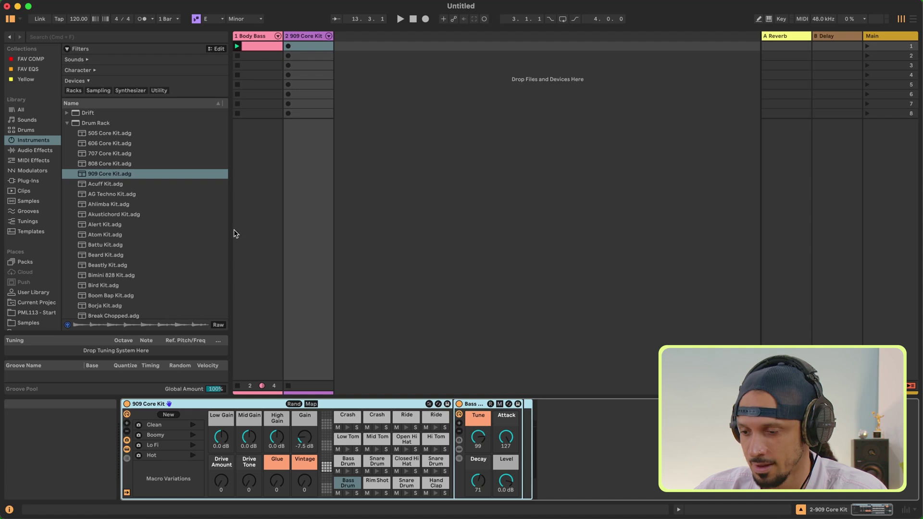
double_click(313, 46)
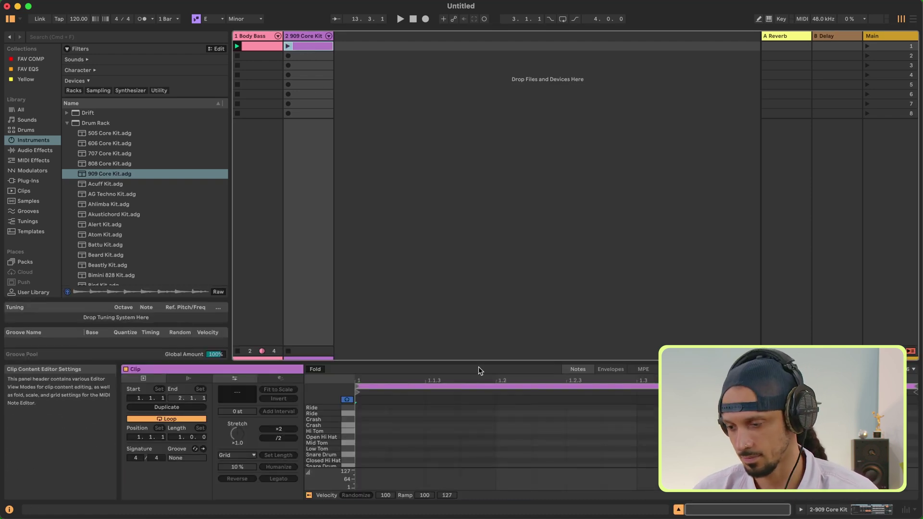
drag(479, 362, 462, 146)
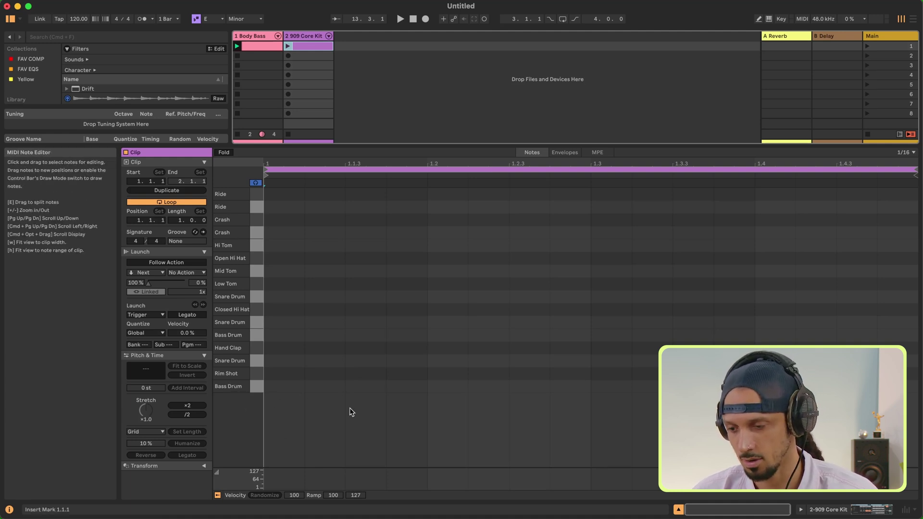
- Draw a bass drum on beat 1, repeat it on every beat, and launch the clip
double_click(294, 389)
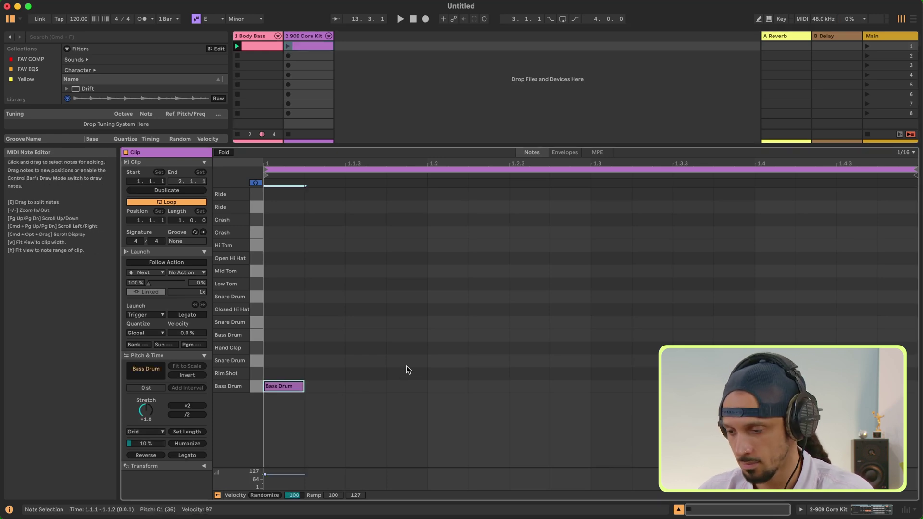
shift+click(428, 367)
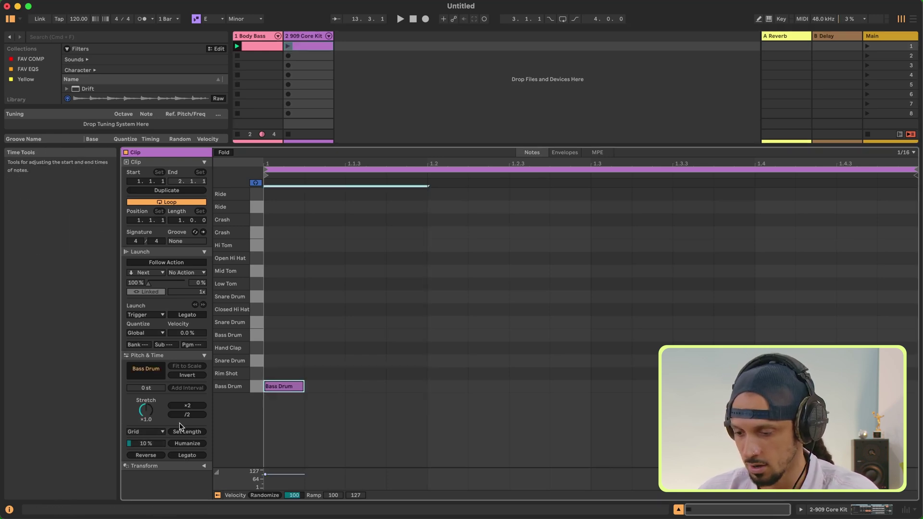
key(super+d)
key(super+d)
key(super+d)
key(super+d)
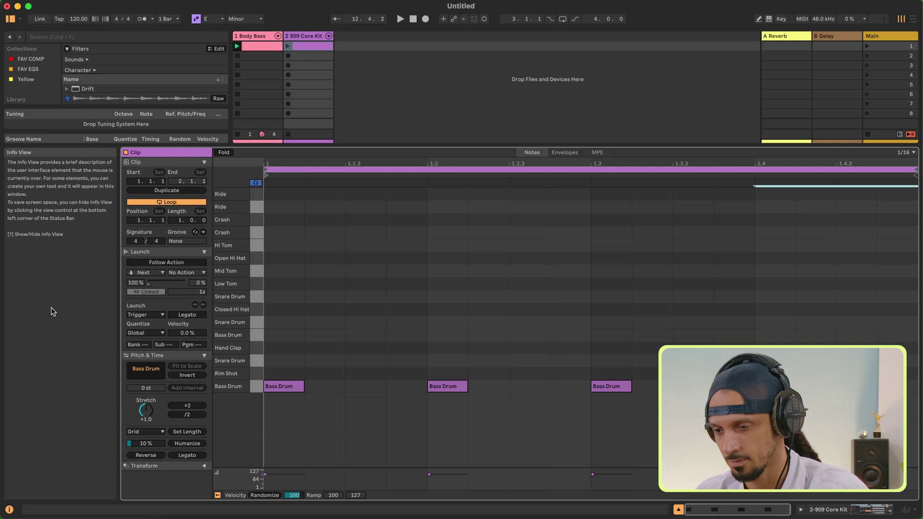
click(288, 47)
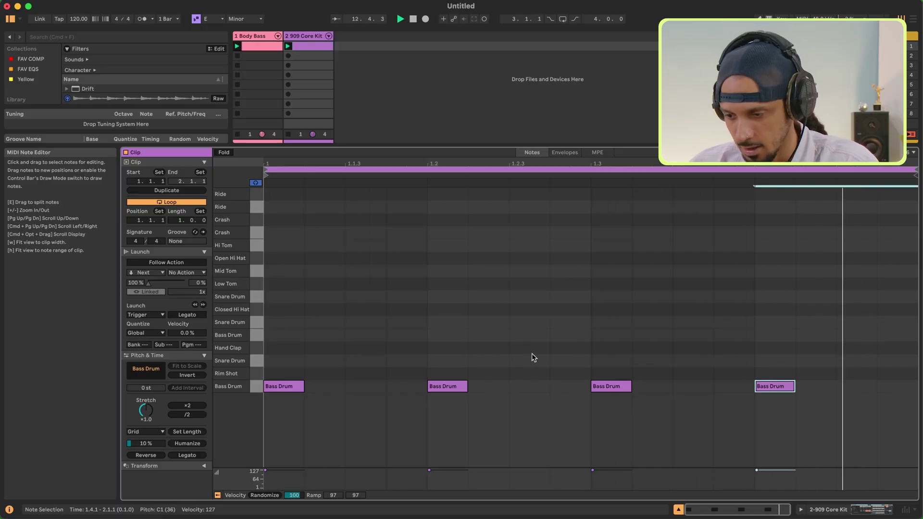
- Add snares on beats 2 and 4 and repeat a closed hi-hat on every off-beat
click(452, 364)
double_click(452, 361)
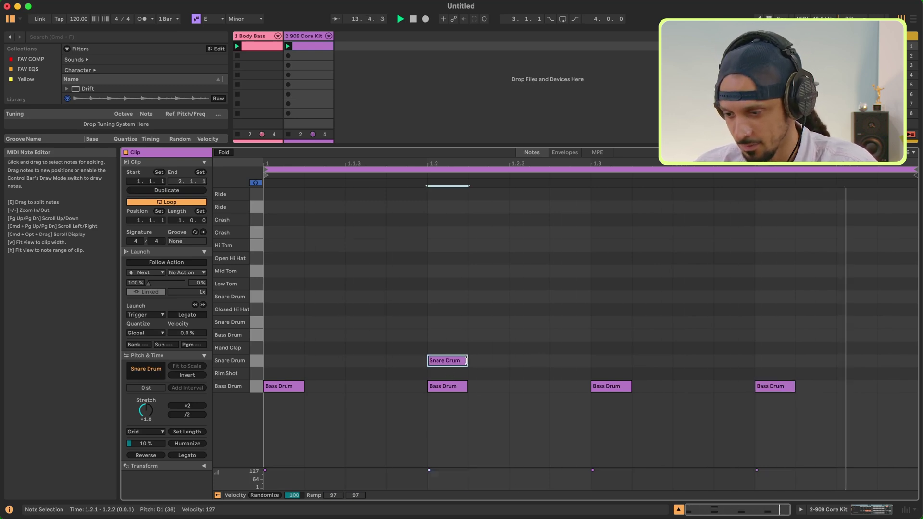
double_click(769, 361)
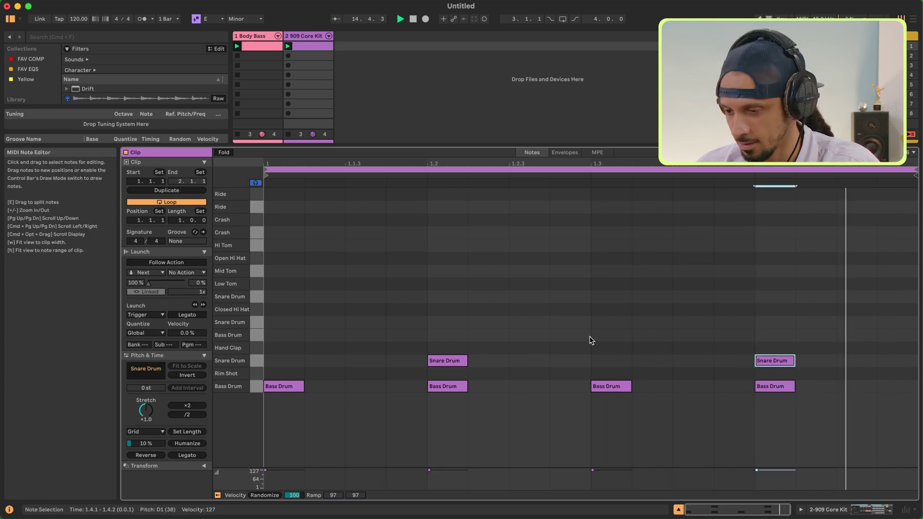
double_click(361, 312)
drag(443, 294, 259, 315)
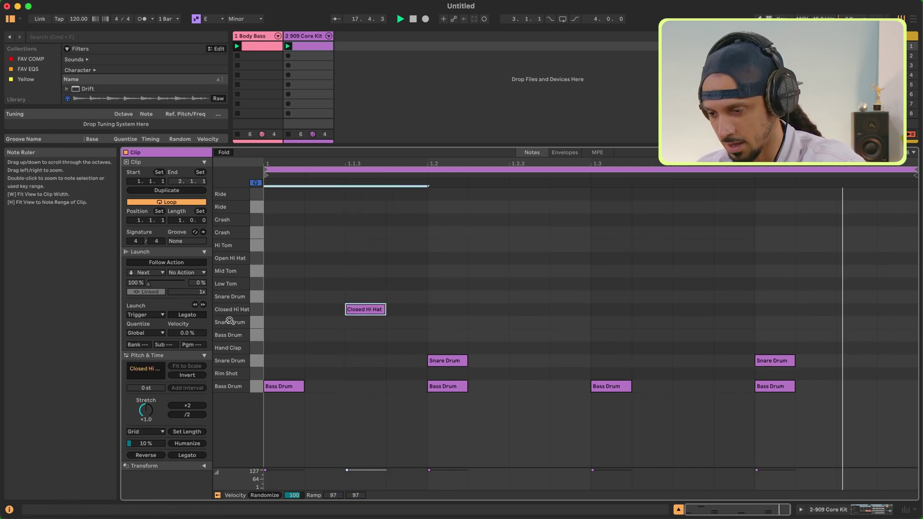
key(super+d)
key(super+d)
key(super+d)
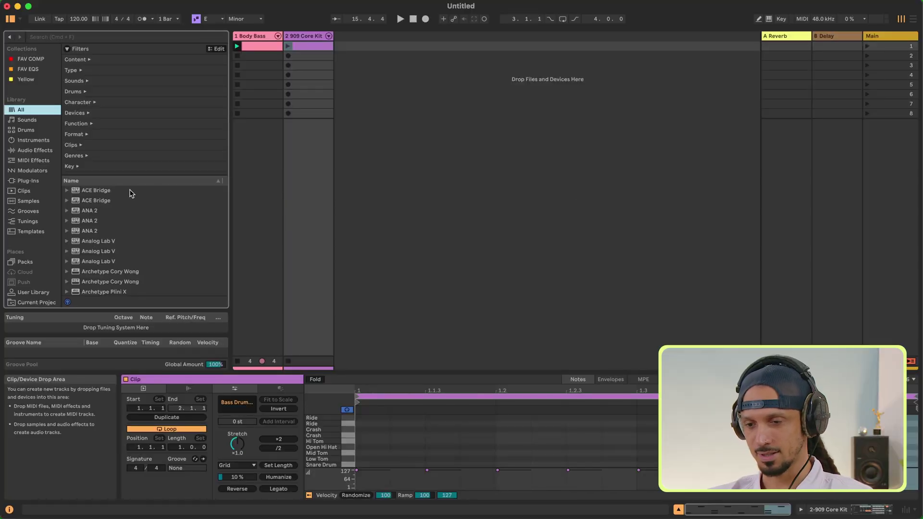
- From Clips, drop 909 Core Kit Disco 126 bpm onto a new track and launch it
click(49, 191)
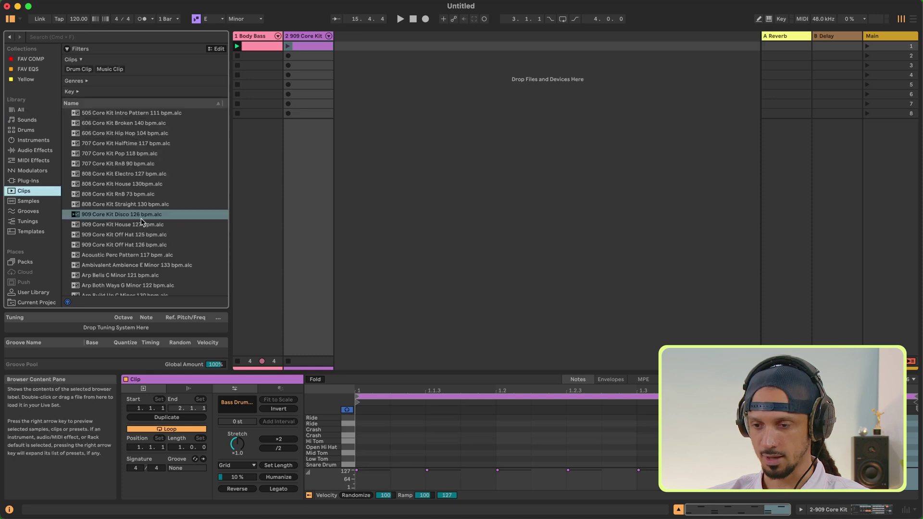
drag(97, 221, 364, 52)
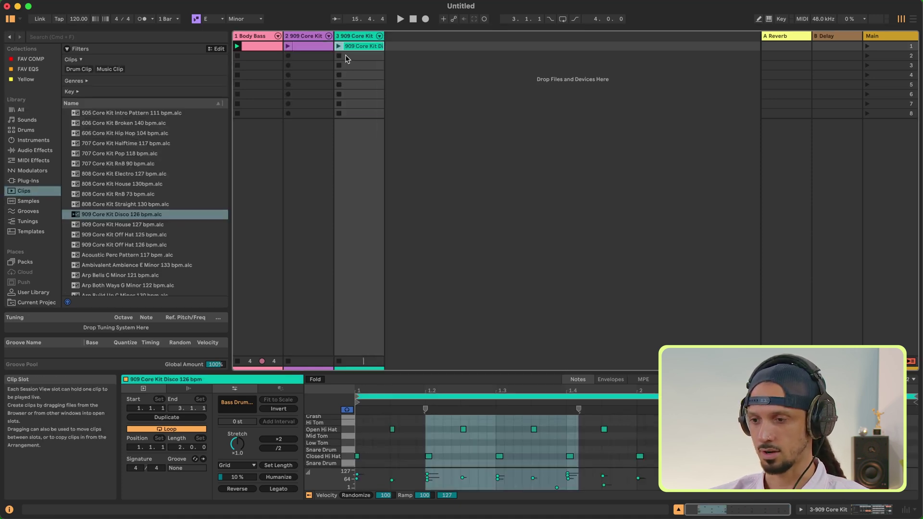
click(339, 46)
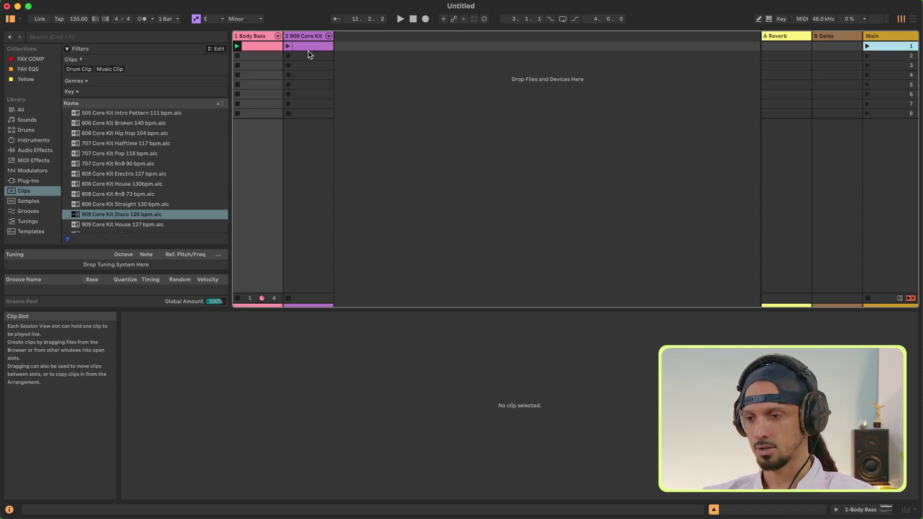
- Move the 909 clip to scene 2, copy Body Bass beside it, and launch scenes 1 and 2
drag(310, 49, 310, 57)
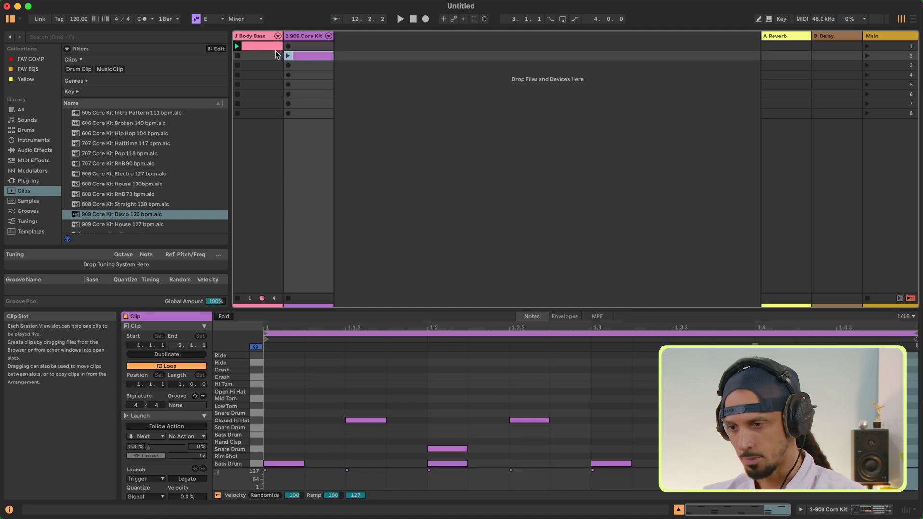
drag(257, 46, 258, 55)
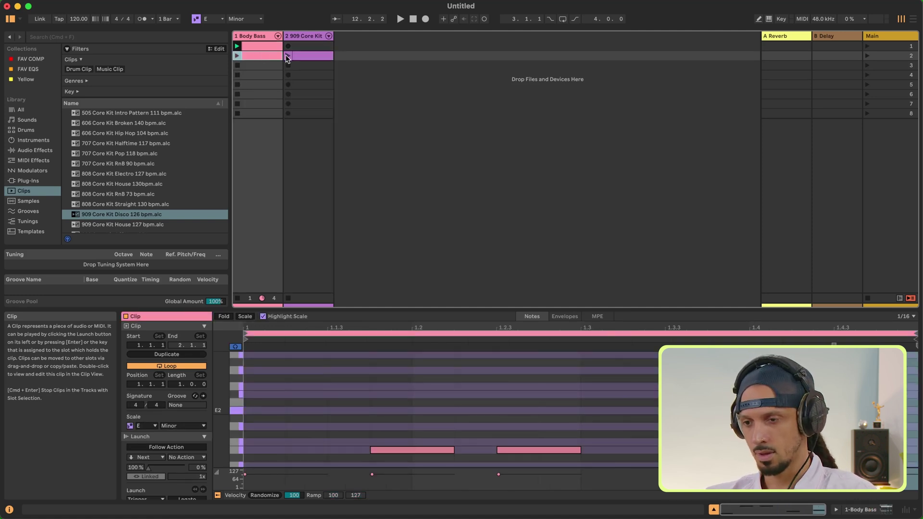
click(867, 46)
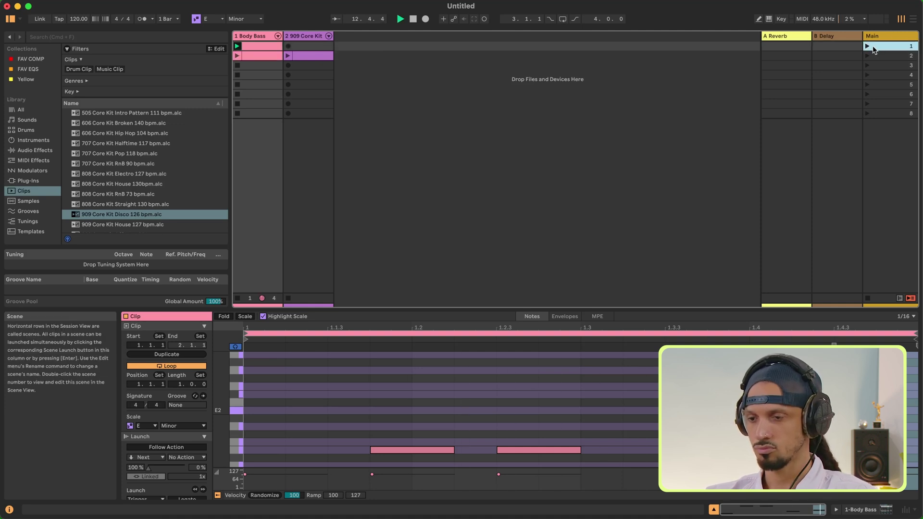
click(866, 57)
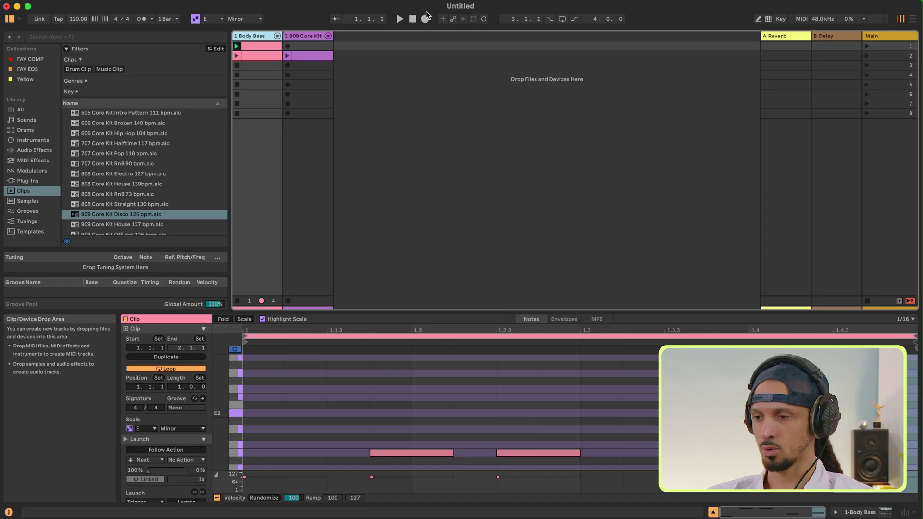
- Record Scene 2 into the arrangement and switch to the Arrangement timeline
click(425, 18)
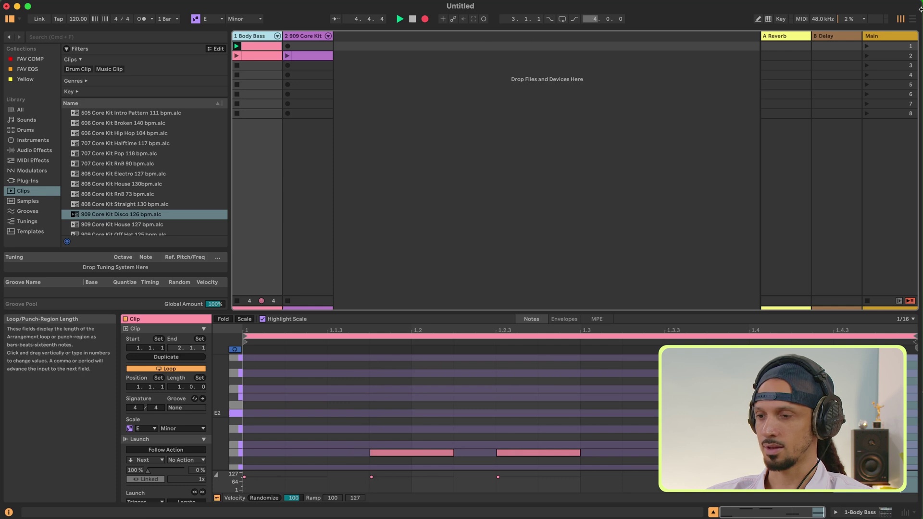
click(867, 57)
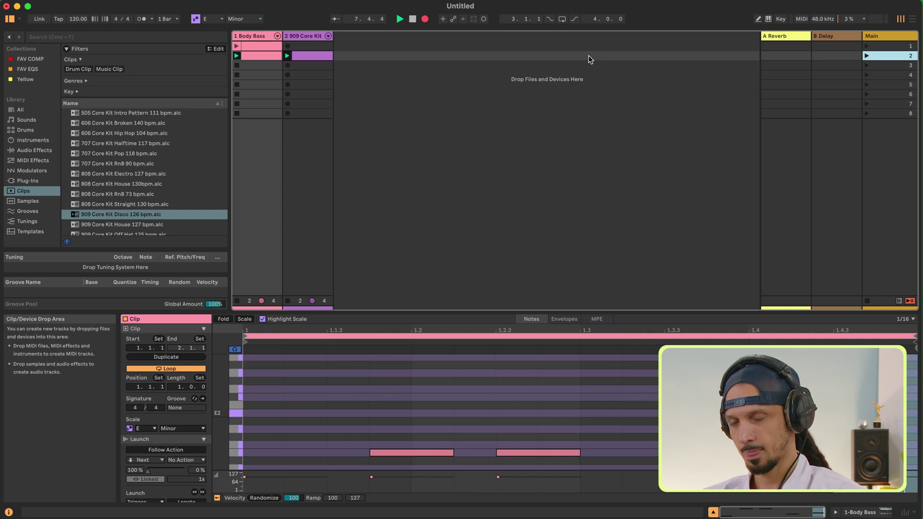
click(912, 19)
key(space)
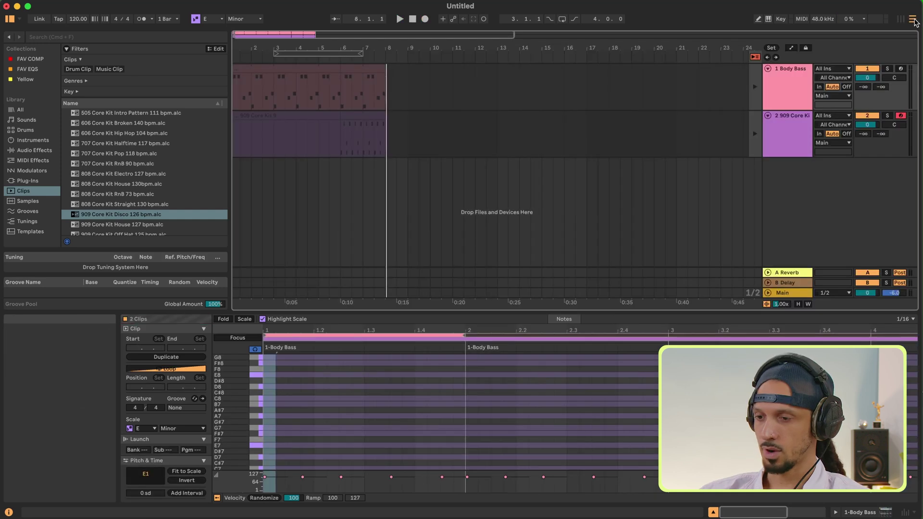
- Copy the scene 2 Body Bass and 909 Core Kit clips and paste them at bar 9
click(754, 57)
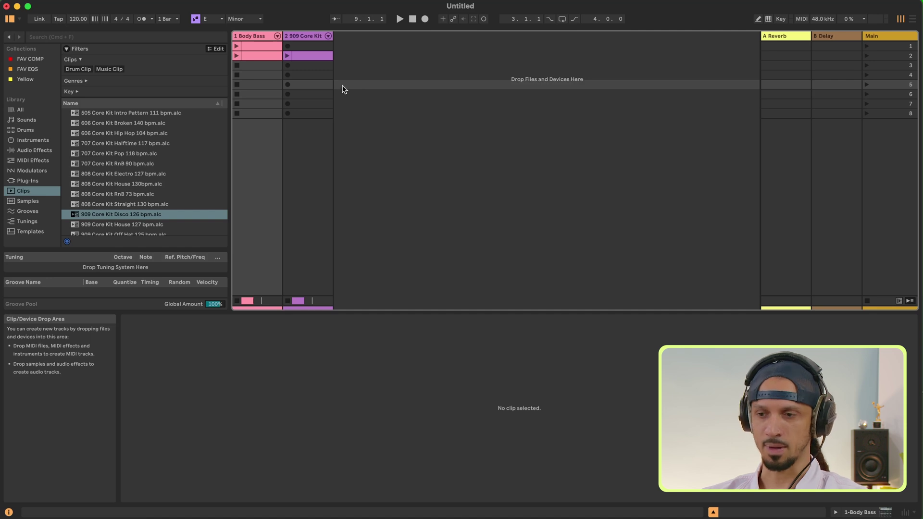
click(311, 56)
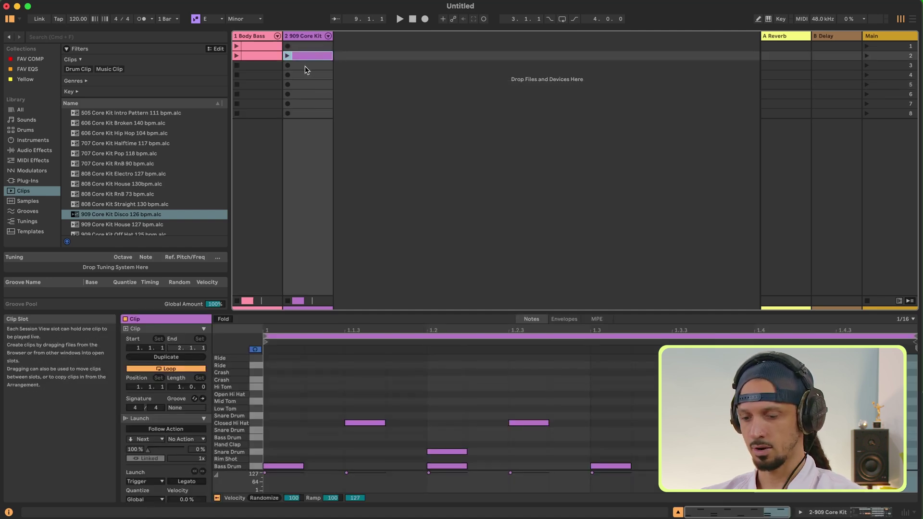
shift+click(258, 56)
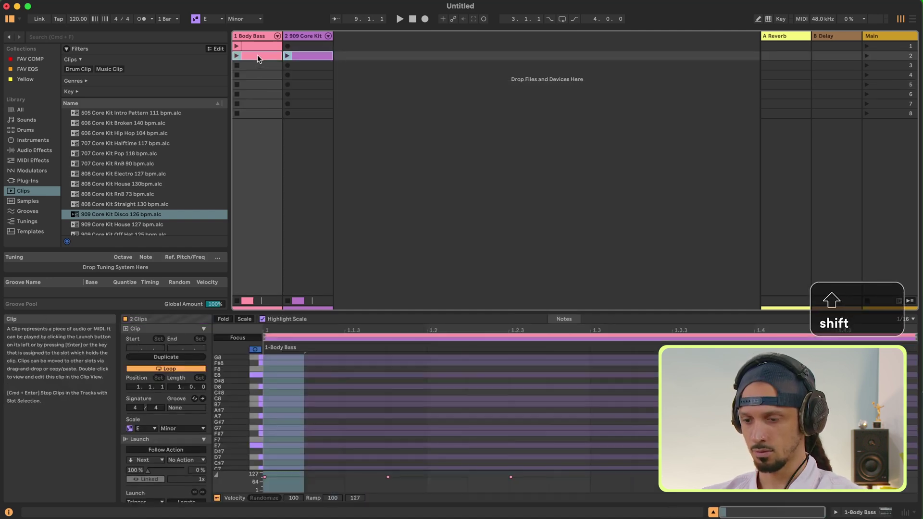
key(super+c)
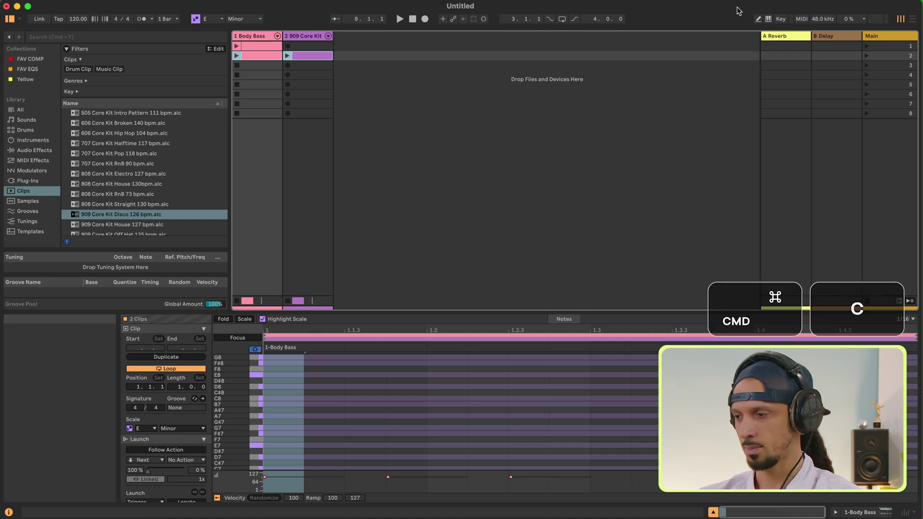
click(913, 18)
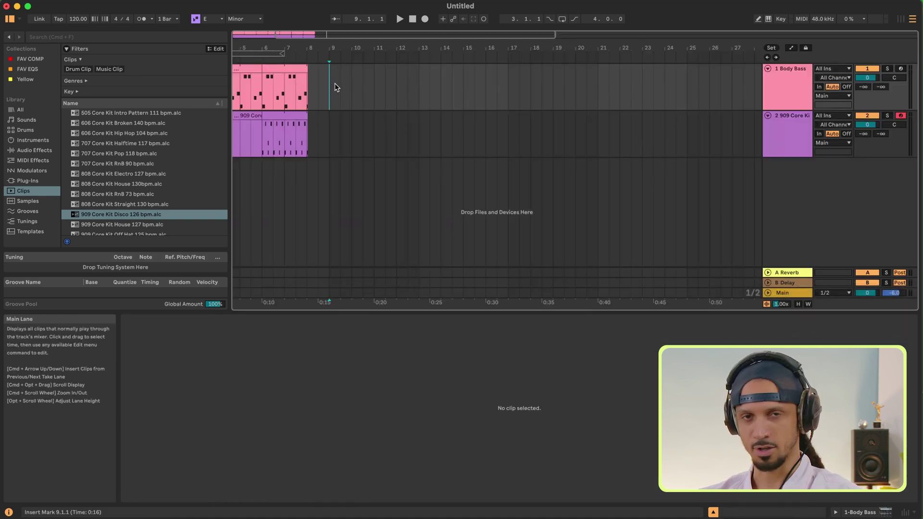
key(super+v)
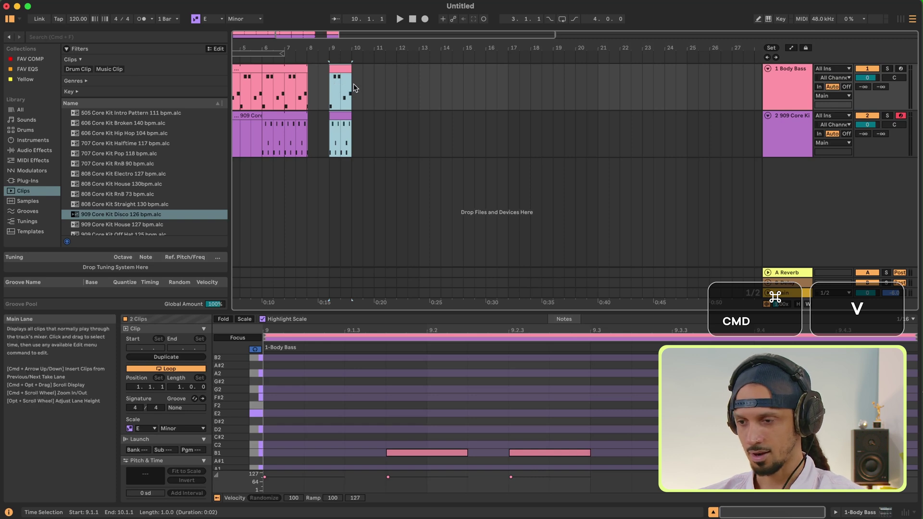
- Duplicate the bar 9 bass and drum clips further along to bar 12
key(Tab)
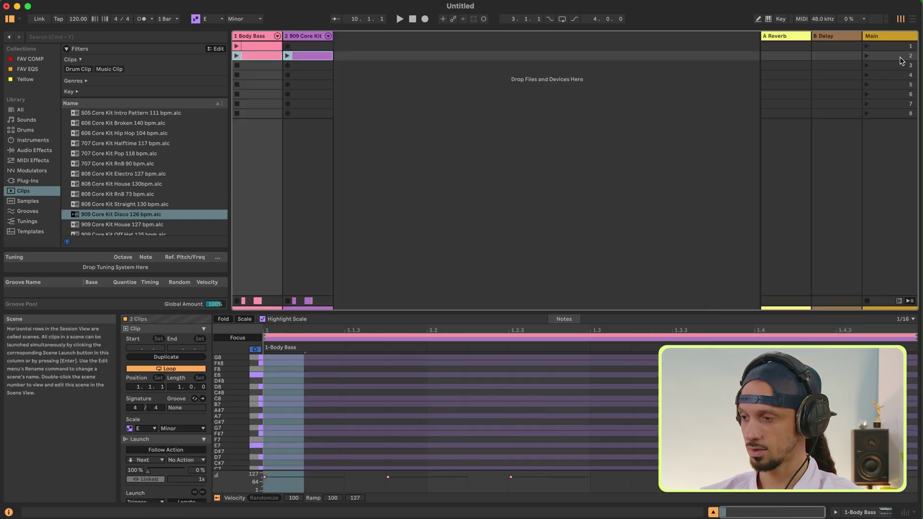
click(883, 57)
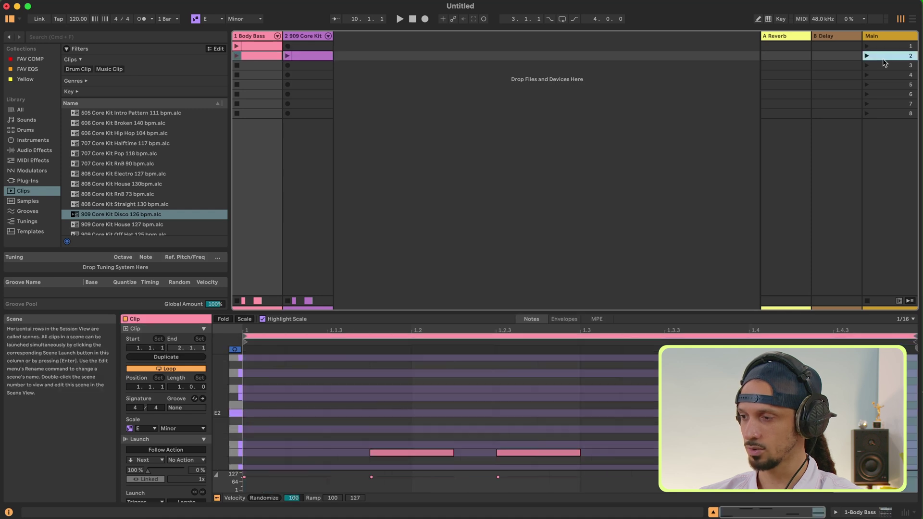
click(913, 20)
drag(333, 135, 421, 128)
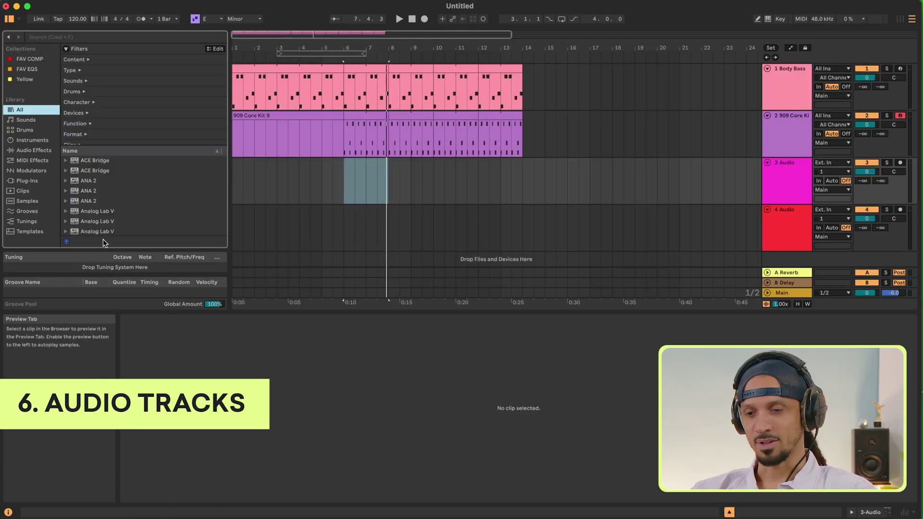
- Filter the sample library to pads, place Ambient Swells.wav on track 3 at bar 6, and play it
click(29, 202)
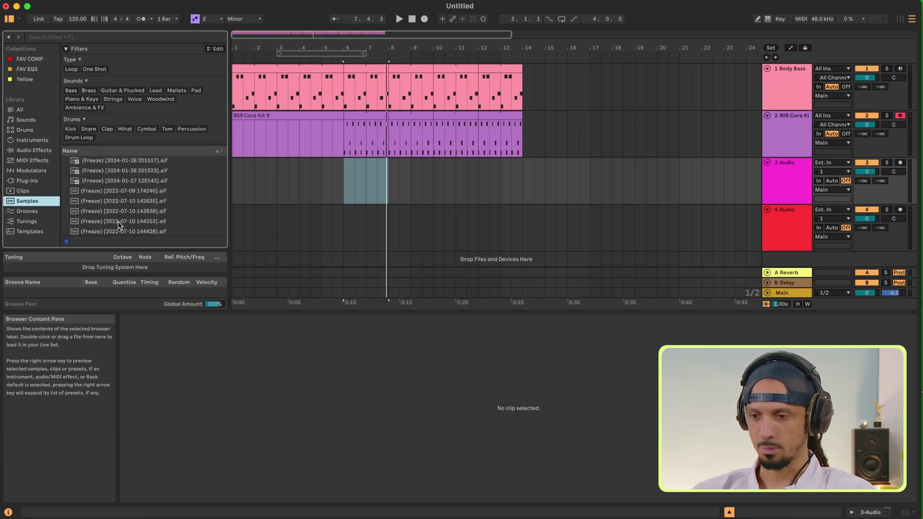
click(195, 90)
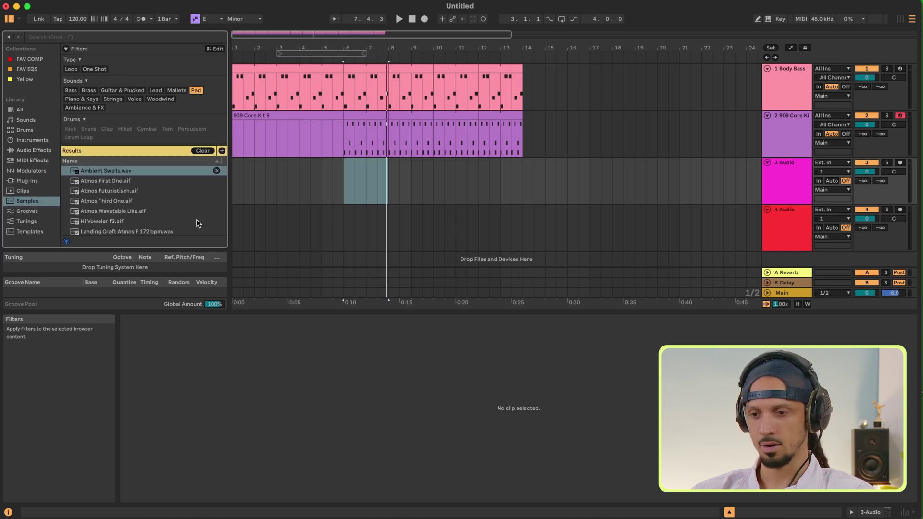
drag(90, 171, 347, 188)
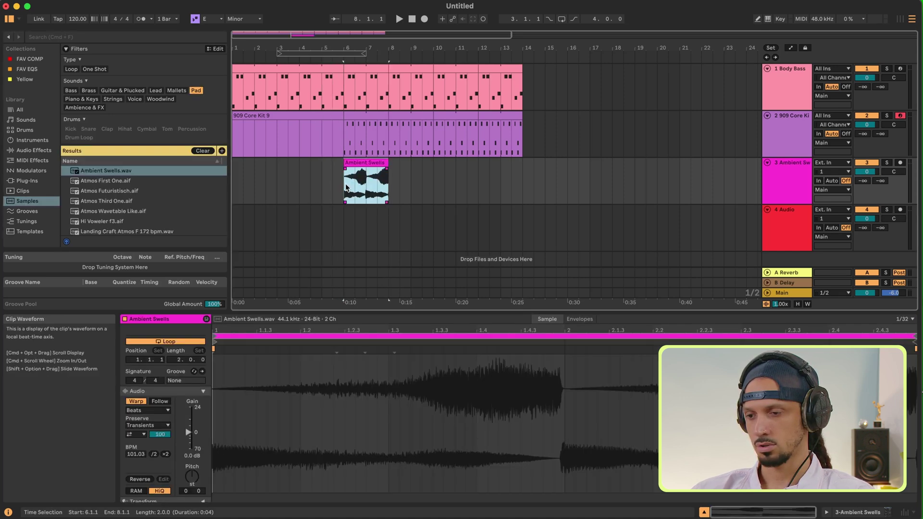
key(space)
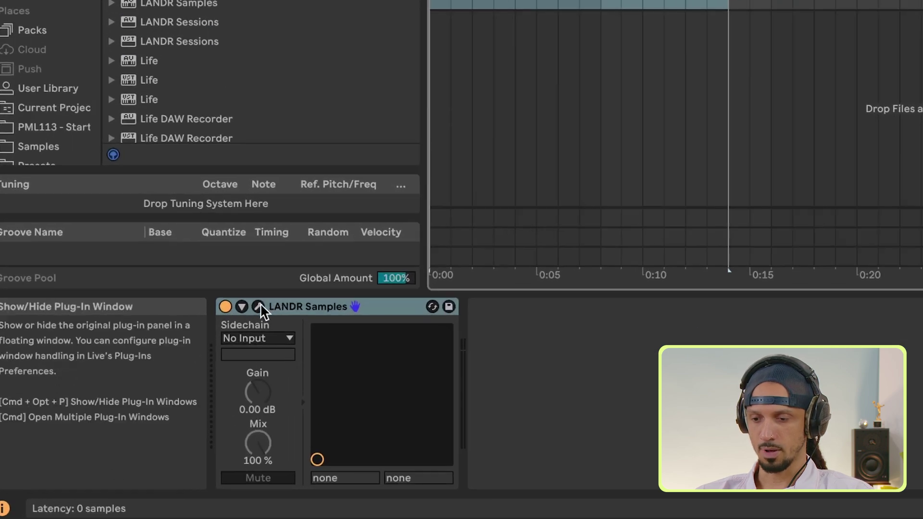
- Open the LANDR Samples search page and preview the PATZIK soul music loop
click(177, 376)
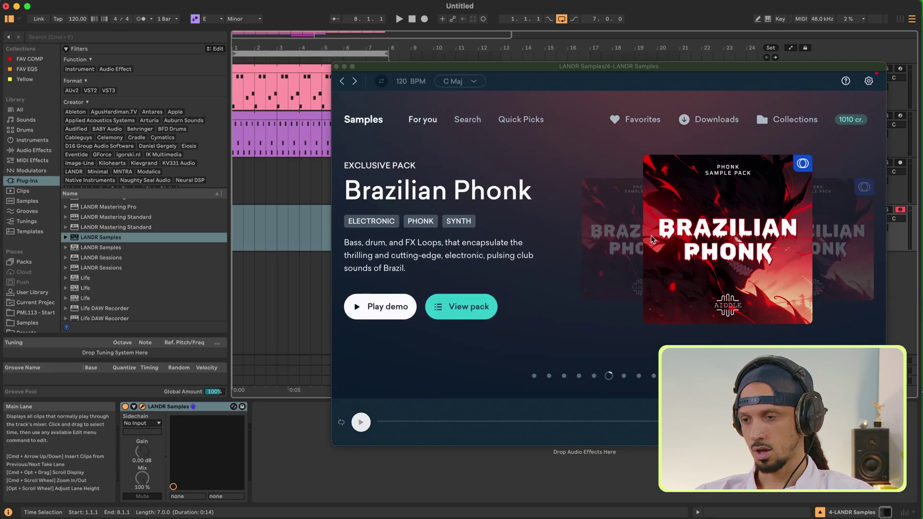
click(469, 122)
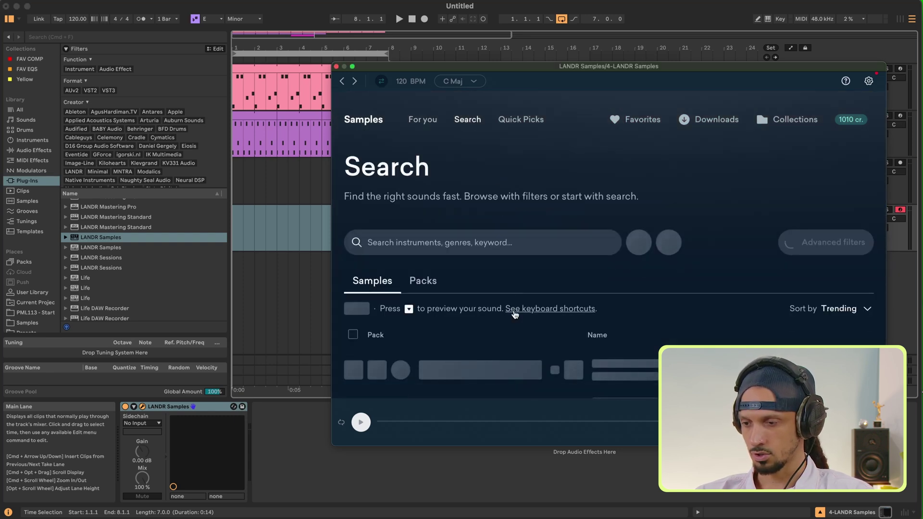
scroll(514, 332, down, 5)
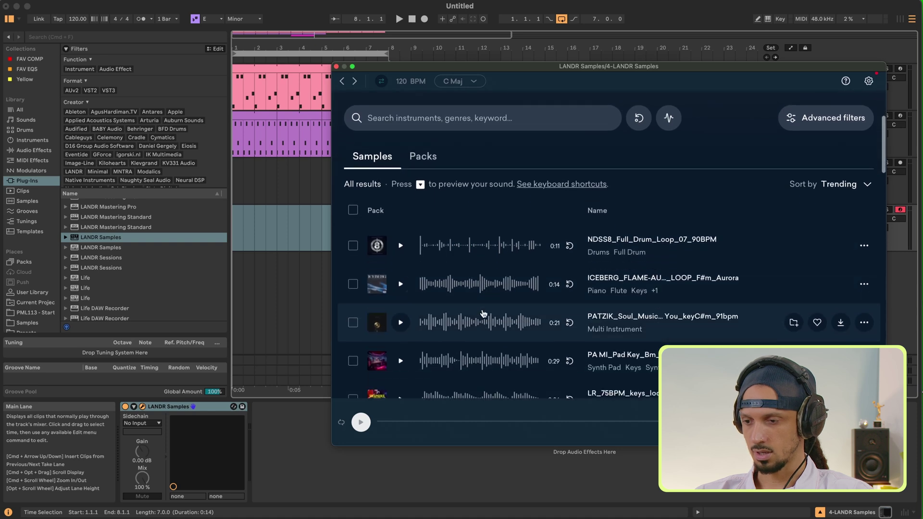
scroll(470, 316, down, 3)
click(401, 232)
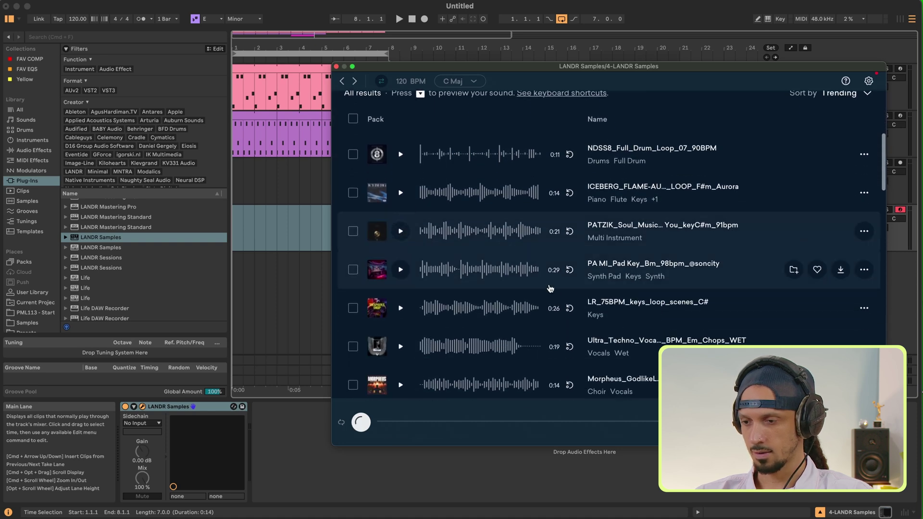
- Audition the PA MI_Pad Key and Love_Again_Vocals_Fm_172_Bpm samples and bring up the session key list
scroll(572, 279, down, 2)
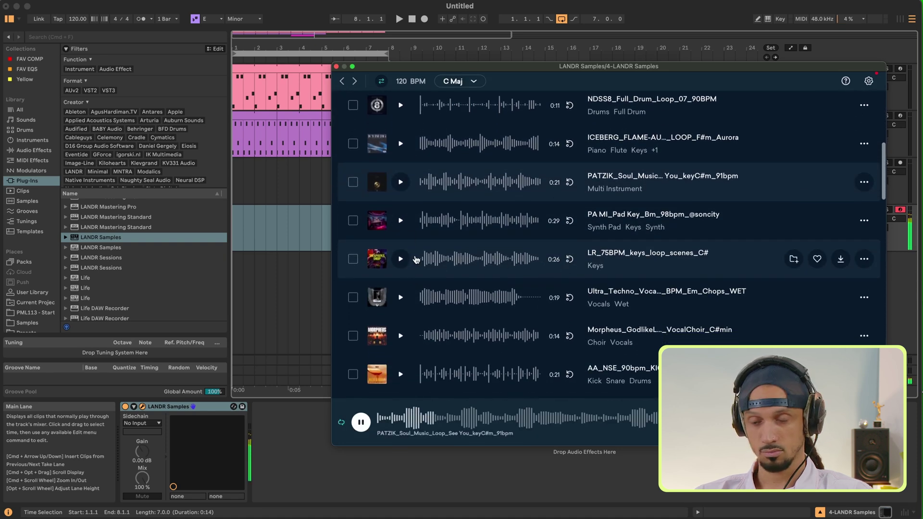
click(401, 220)
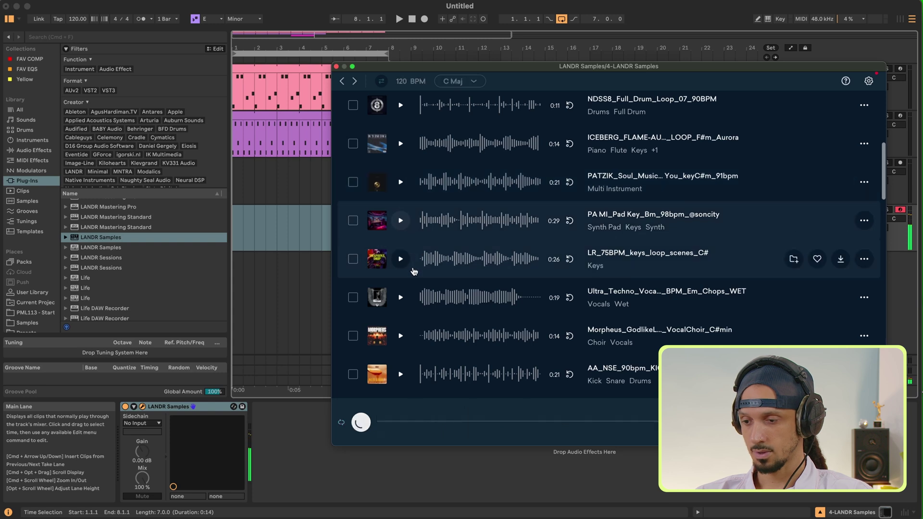
scroll(419, 269, down, 3)
scroll(419, 270, down, 8)
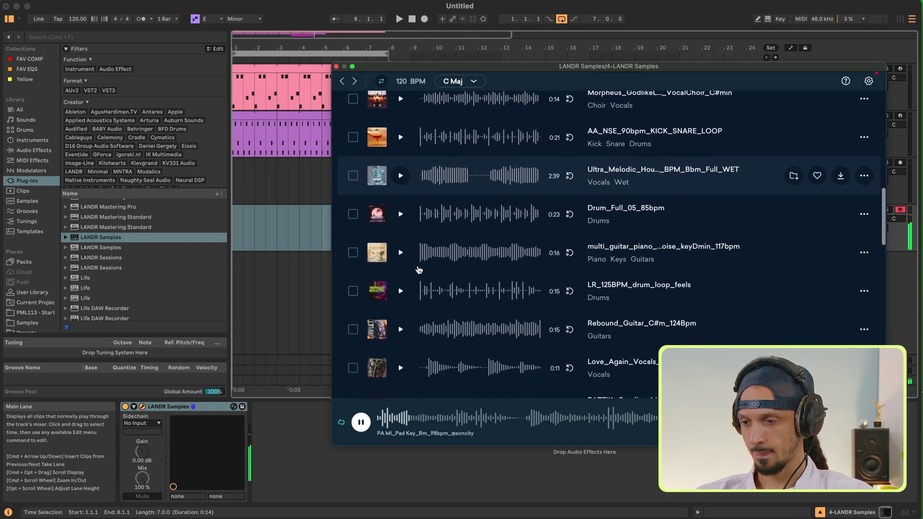
scroll(418, 269, down, 2)
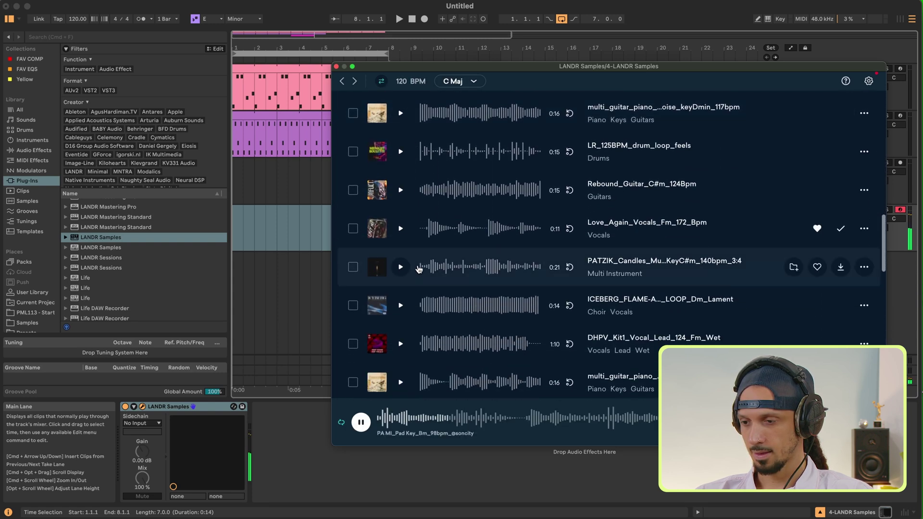
click(401, 229)
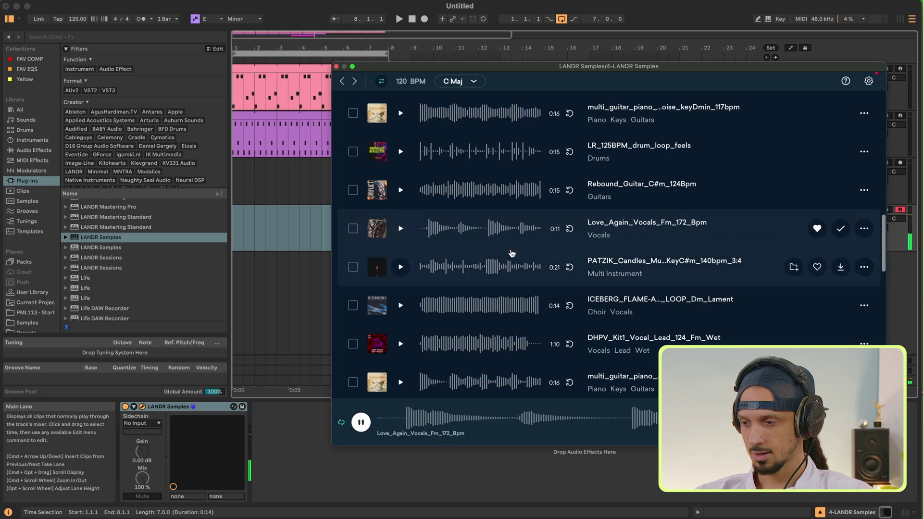
scroll(487, 239, down, 1)
scroll(486, 238, down, 1)
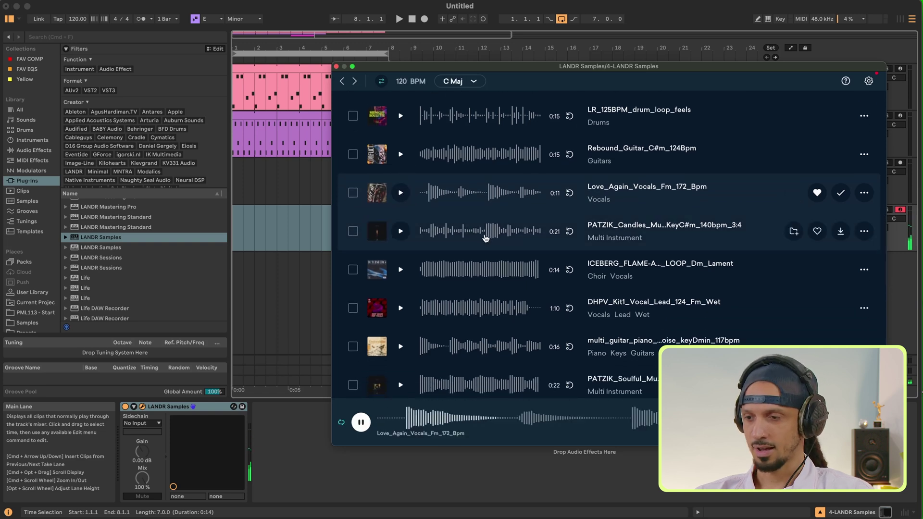
click(477, 80)
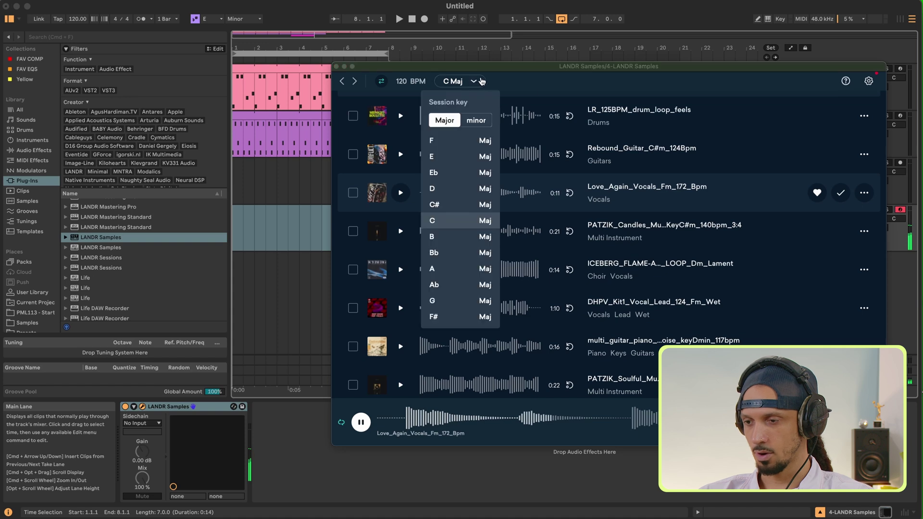
- Set the LANDR session key to E minor and drop Love_Again_Vocals_Fm_172_Bpm into the arrangement
click(486, 126)
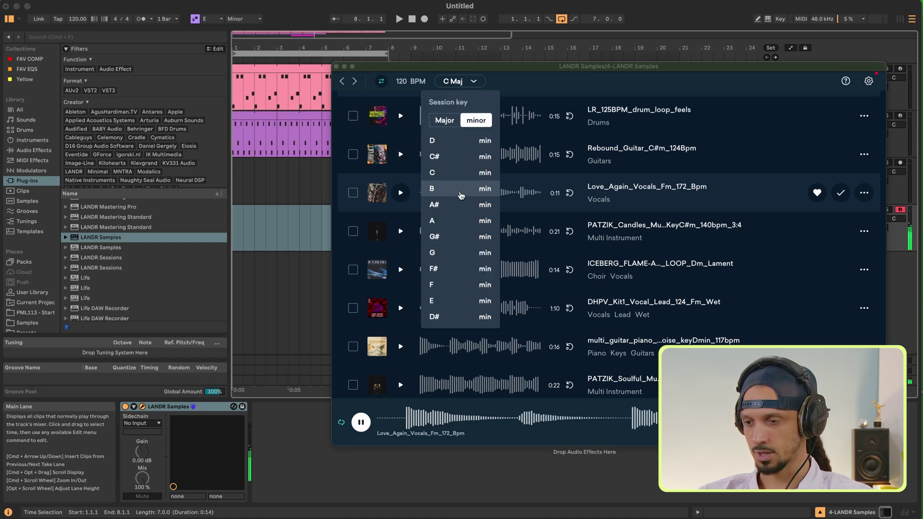
click(461, 302)
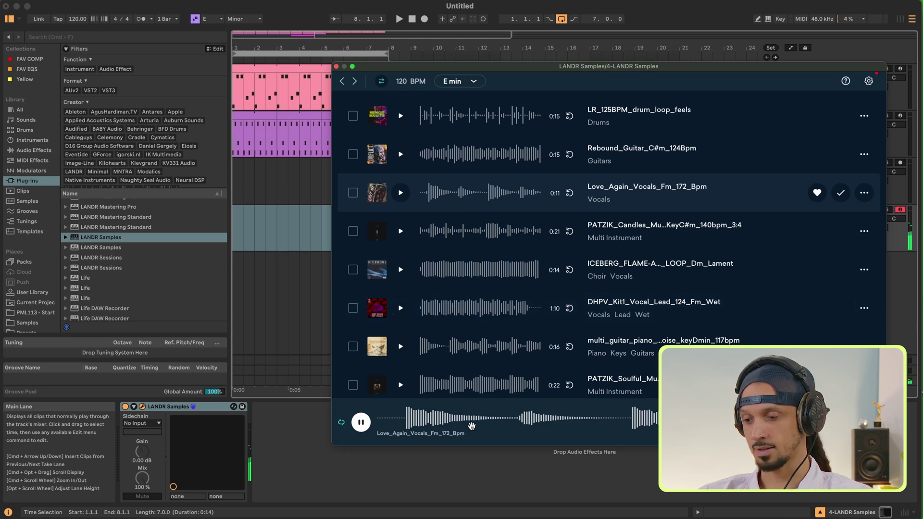
drag(471, 426, 235, 262)
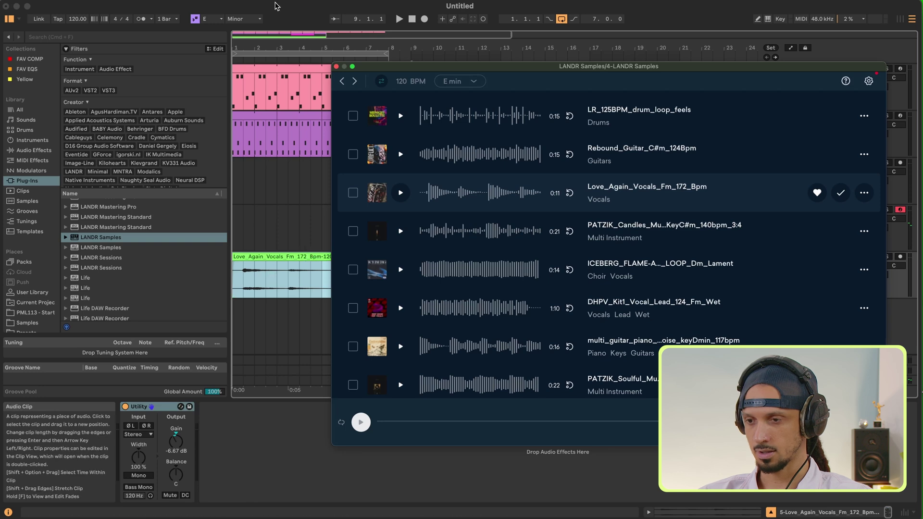
- Close the LANDR Samples window, deselect the vocal clip and raise the Utility gain to -3.33 dB
key(super+alt+p)
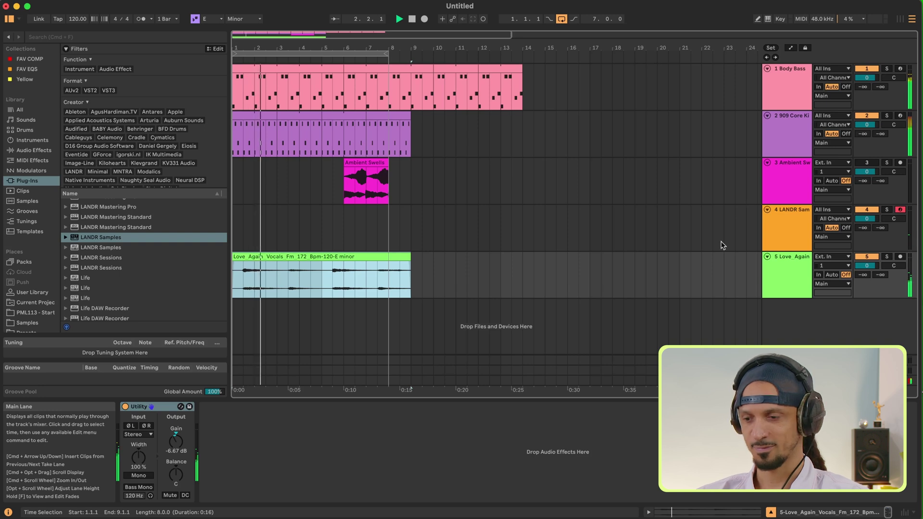
click(514, 367)
drag(175, 441, 176, 432)
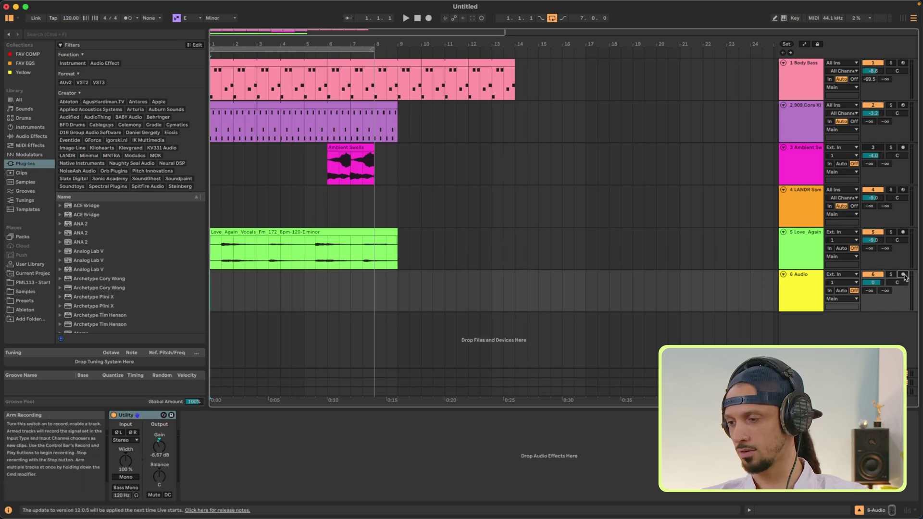
- Record a few bars of Audio 7 onto track 6 from the arrangement start, then stop
click(429, 21)
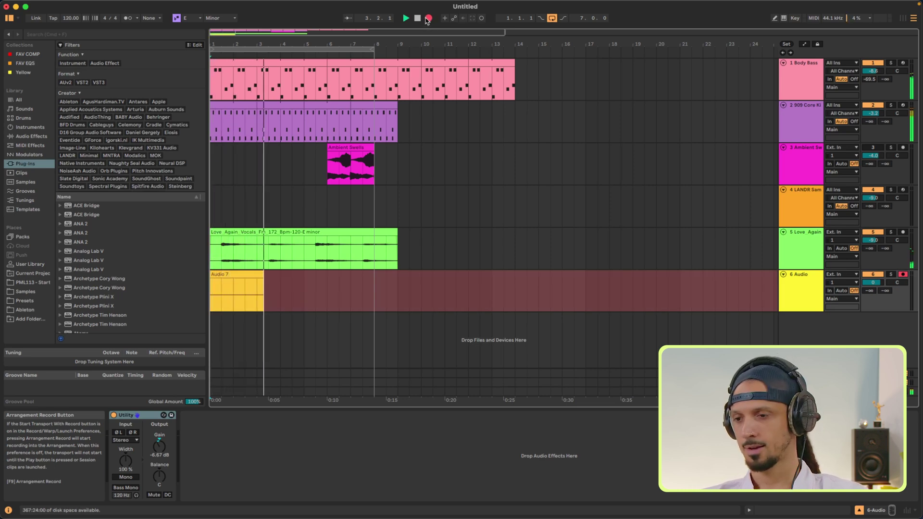
click(419, 20)
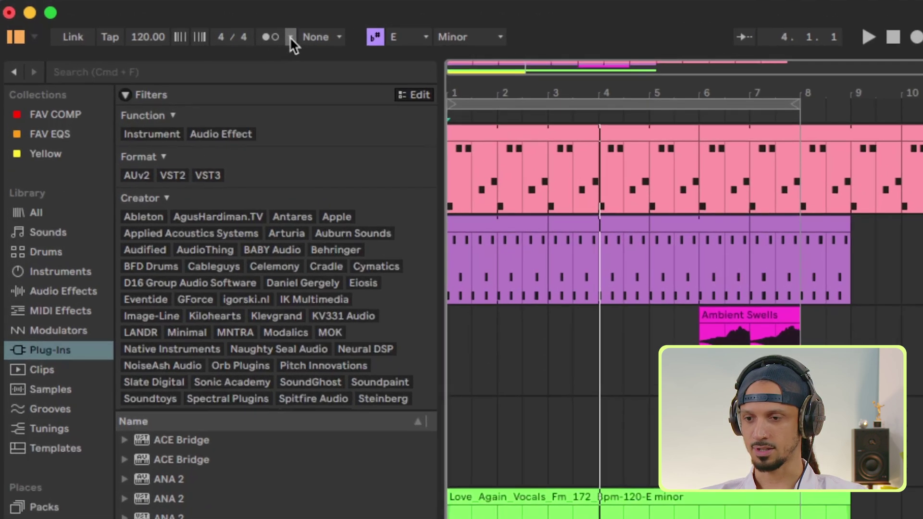
- Set the recording count-in to 1 Bar and start an arrangement recording on 6 Audio
click(137, 18)
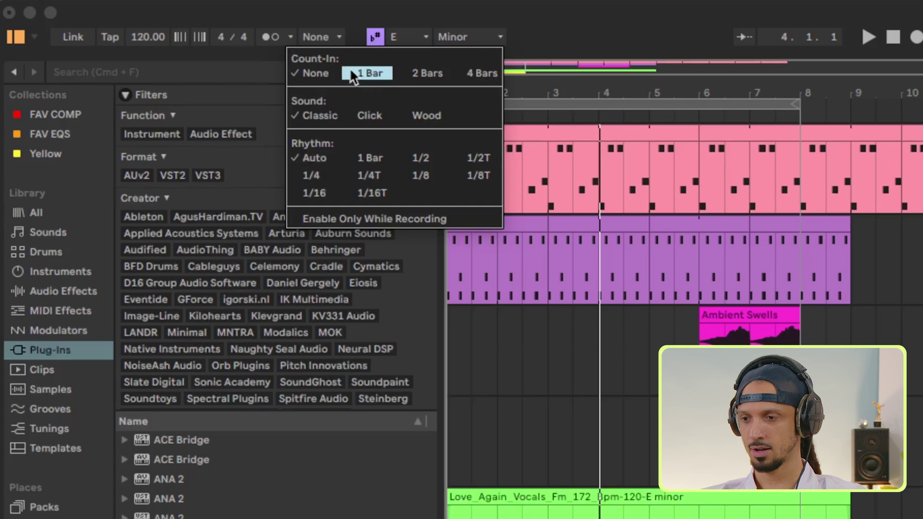
click(367, 75)
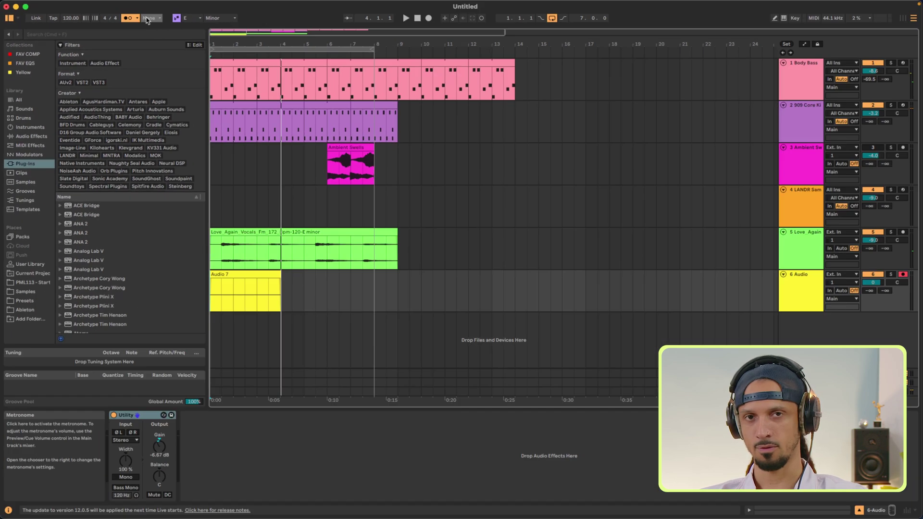
click(429, 19)
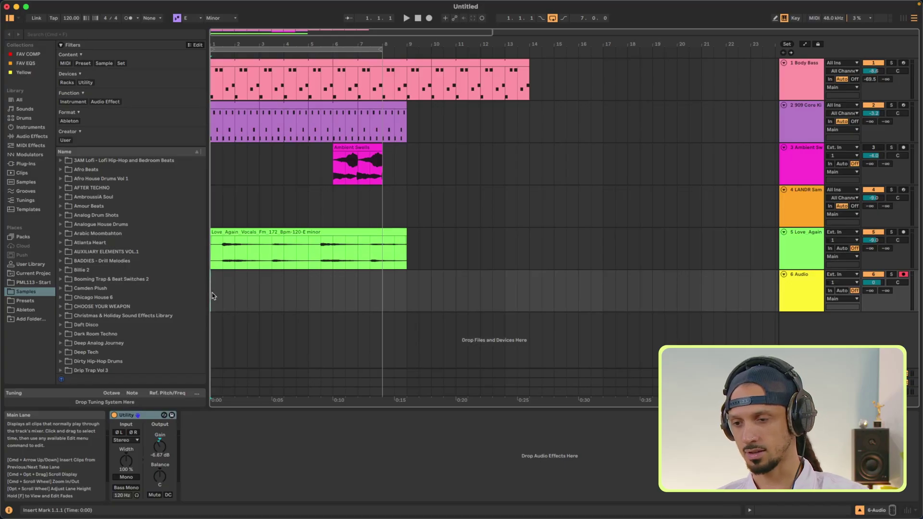
- Select bars 1–3 on the 6 Audio track and loop them with Cmd+L
drag(213, 296, 247, 298)
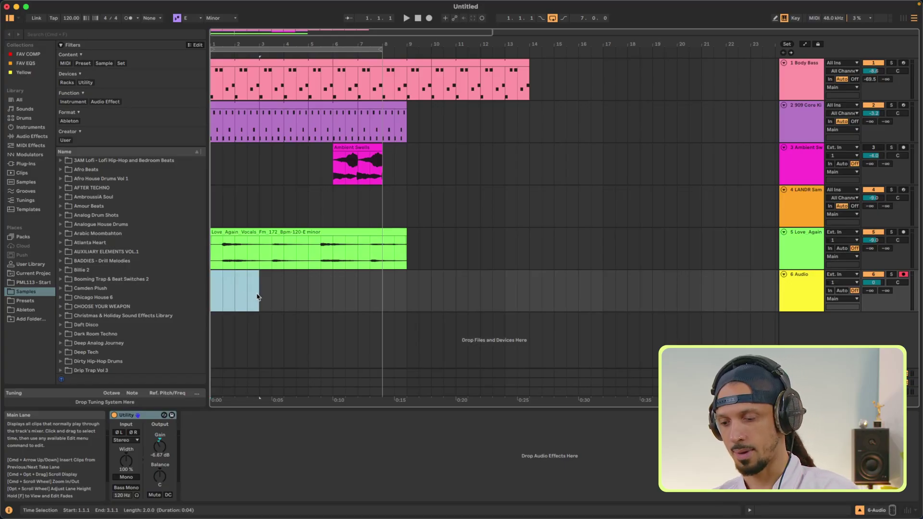
key(super+l)
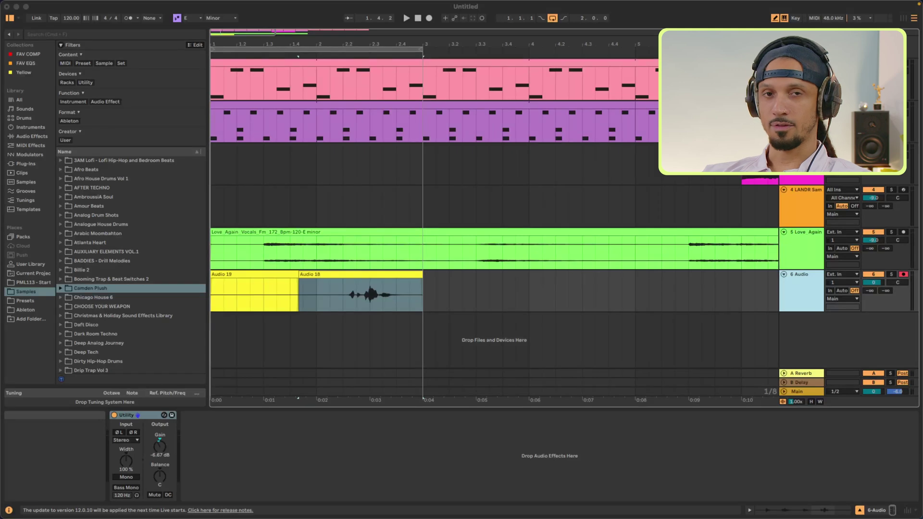
- Show the 6 Audio take lanes and comp the first half from Audio, the second from Audio 2
right_click(800, 298)
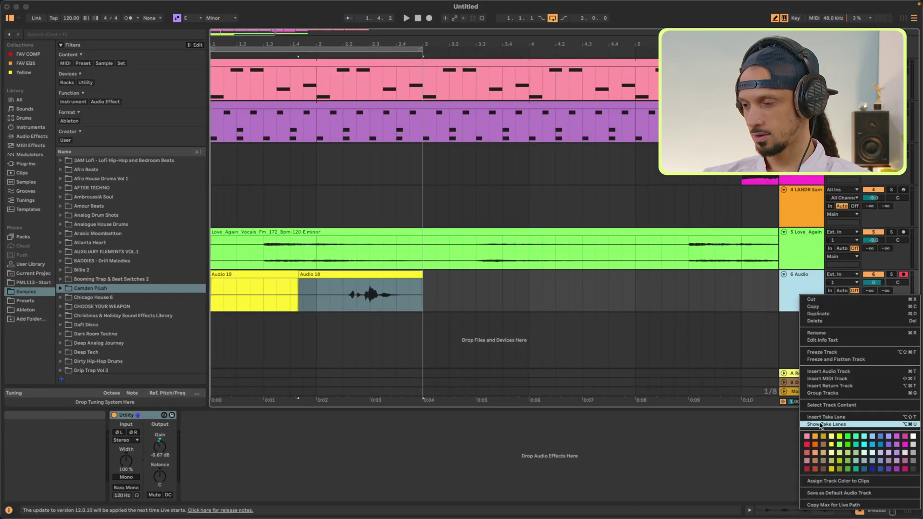
click(821, 424)
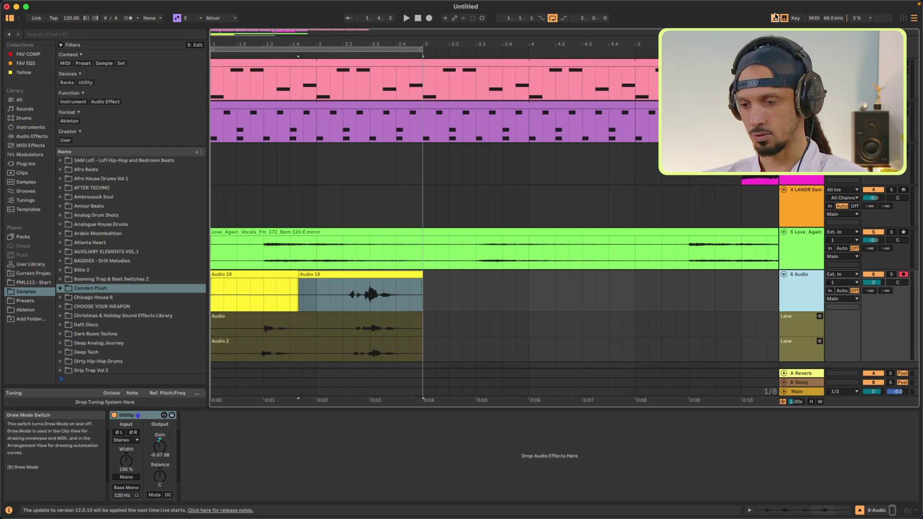
click(775, 19)
click(282, 322)
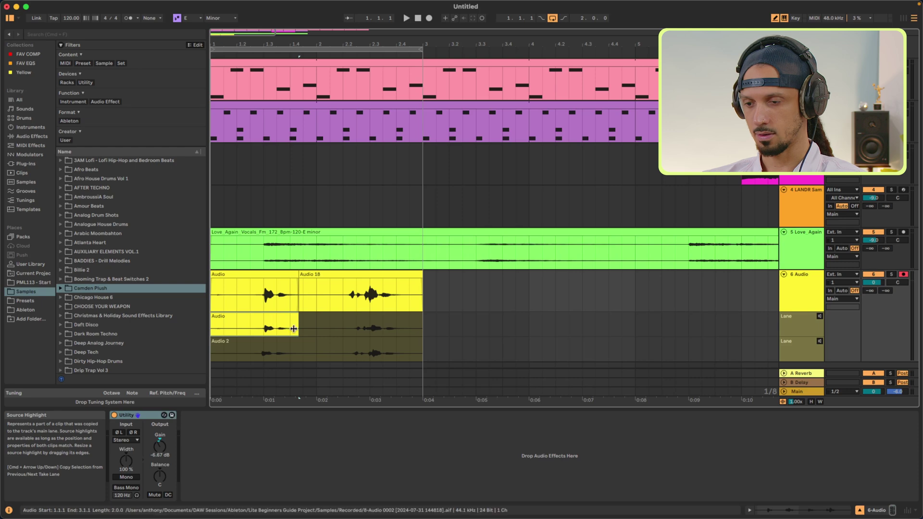
click(361, 349)
click(212, 82)
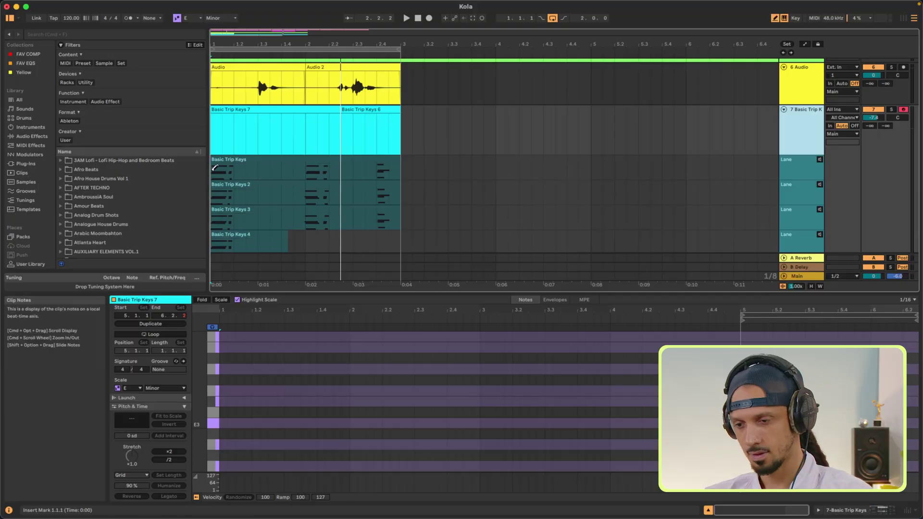
- Comp the opening bars from two Basic Trip Keys takes, then play the set from the start
drag(215, 168, 400, 186)
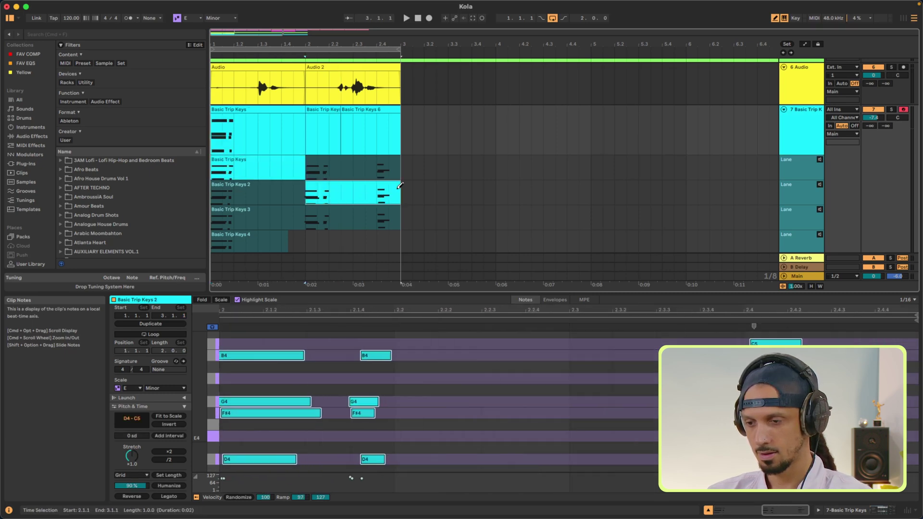
key(space)
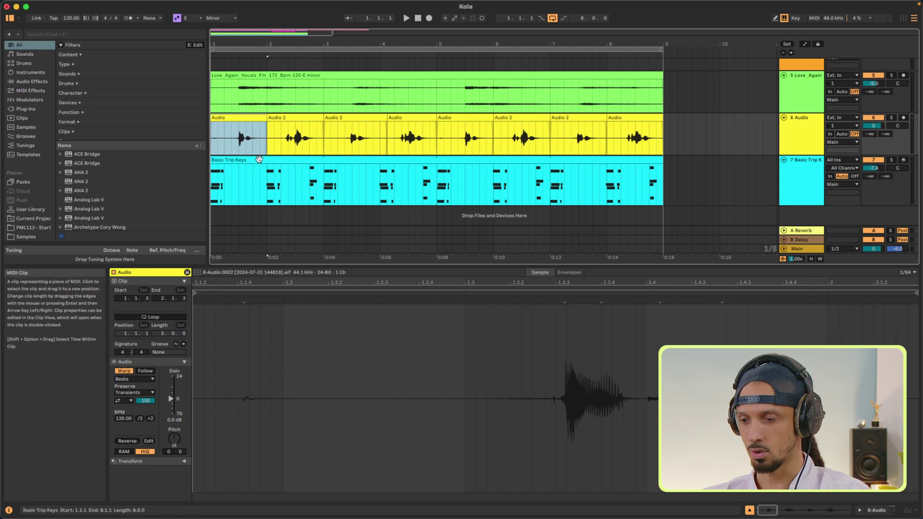
- Quantize all Basic Trip Keys notes to a 1/16 grid at 75% amount, then play them back
click(259, 159)
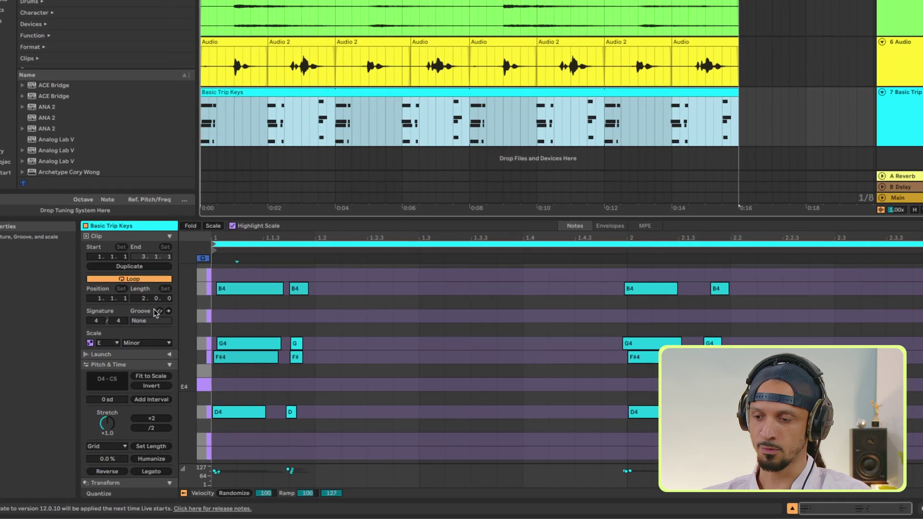
scroll(139, 367, down, 5)
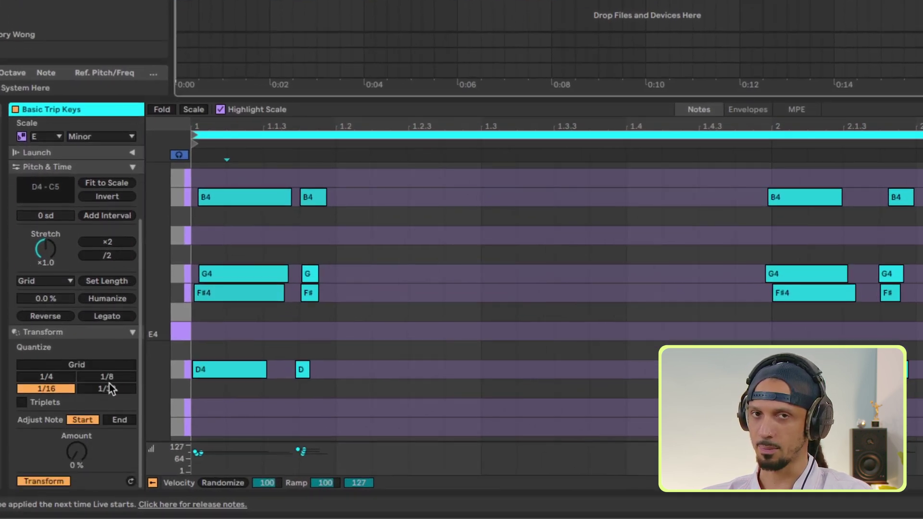
key(ctrl+a)
click(99, 377)
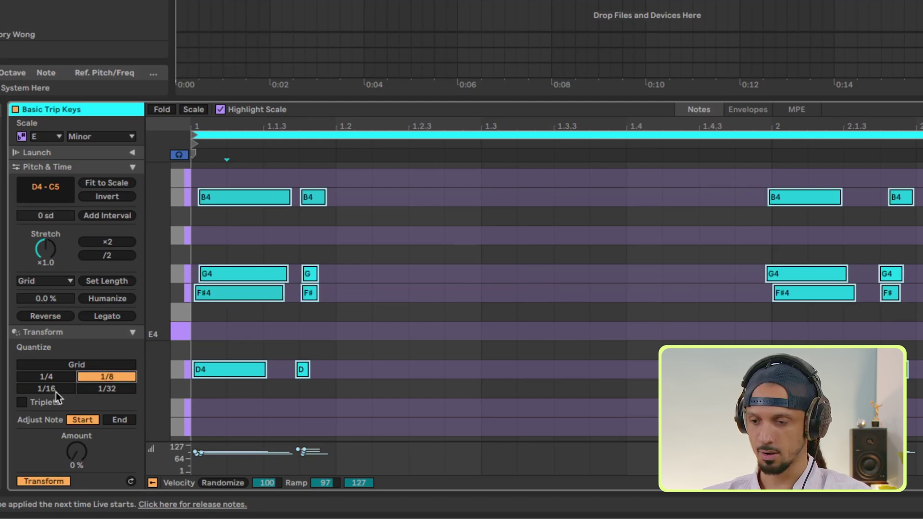
click(53, 393)
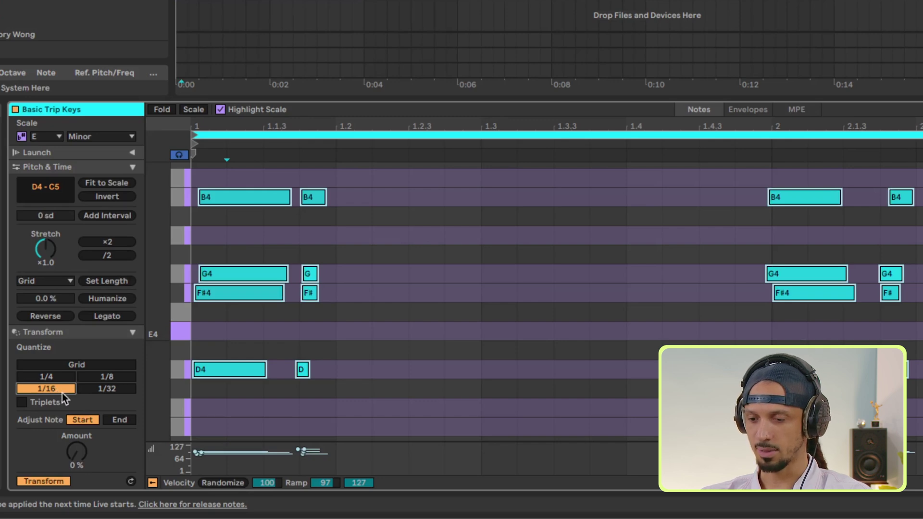
drag(77, 456, 77, 422)
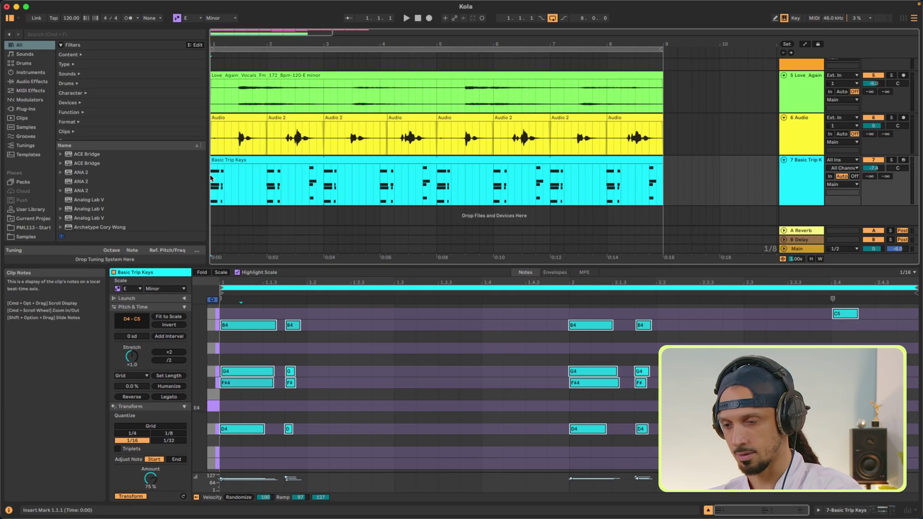
key(space)
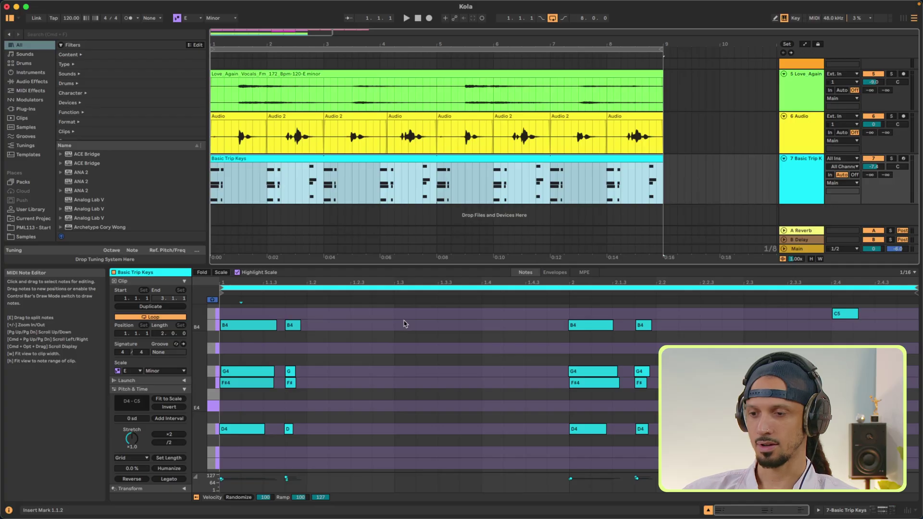
- Apply Humanize at 14% to the 909 Core Kit clip's notes four times in Pitch & Time
scroll(413, 168, up, 5)
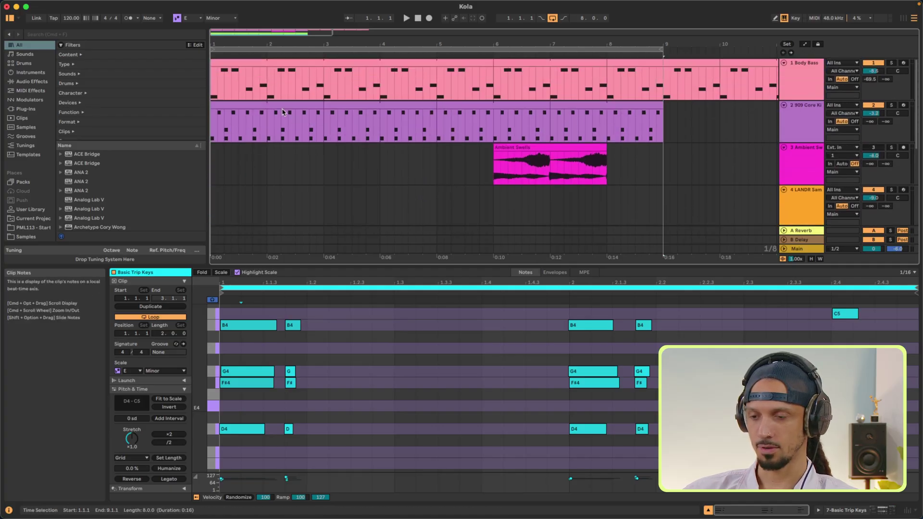
click(282, 105)
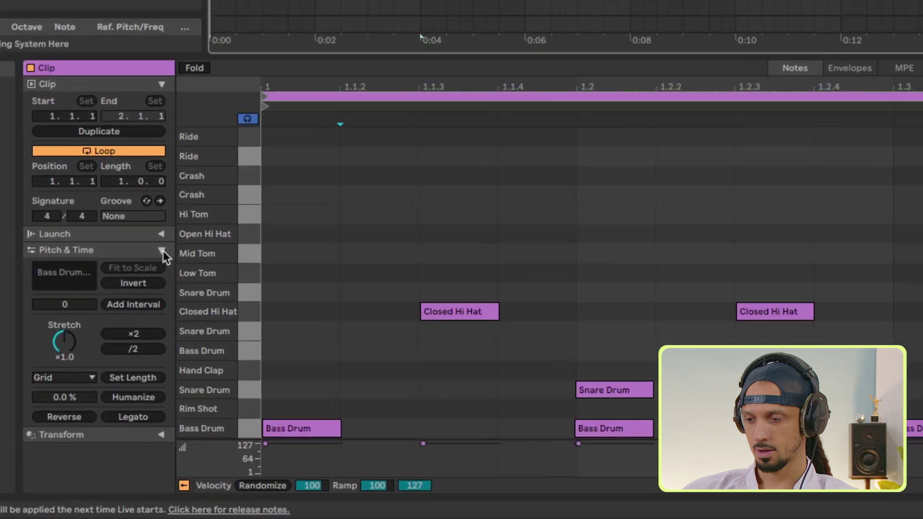
click(184, 370)
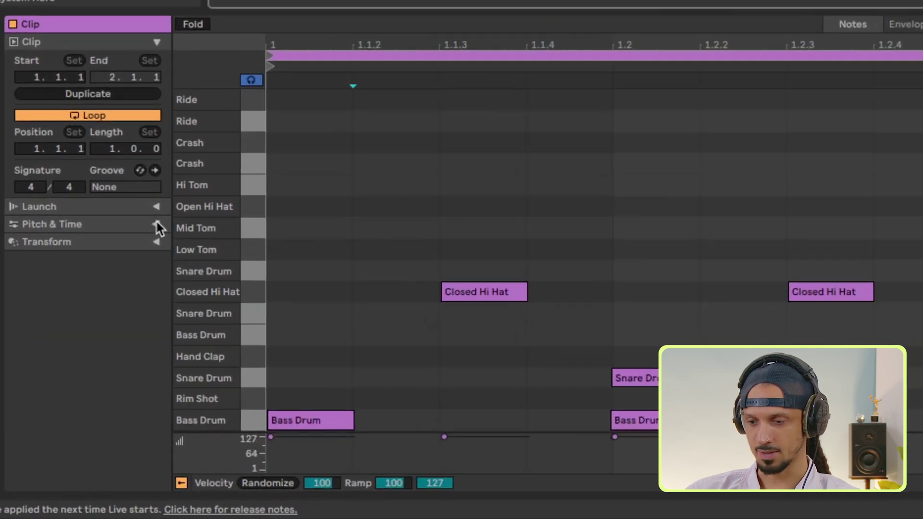
click(157, 224)
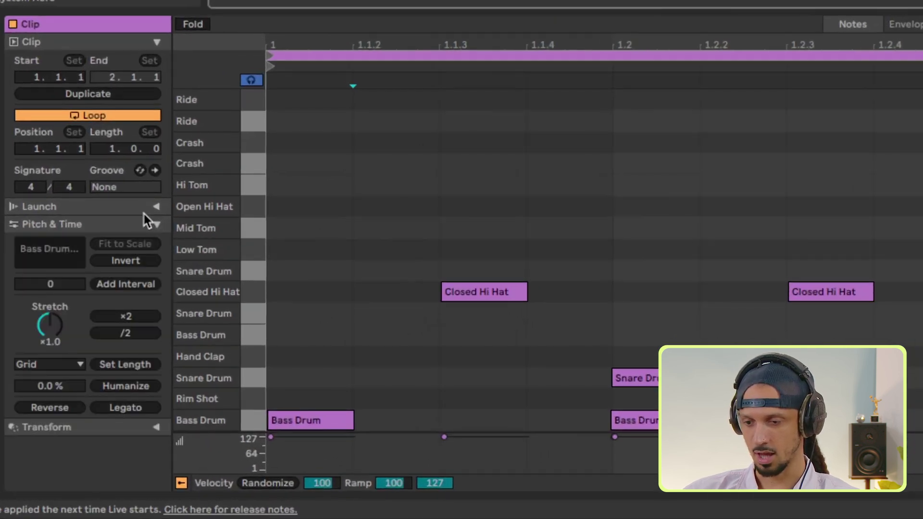
drag(62, 394, 63, 387)
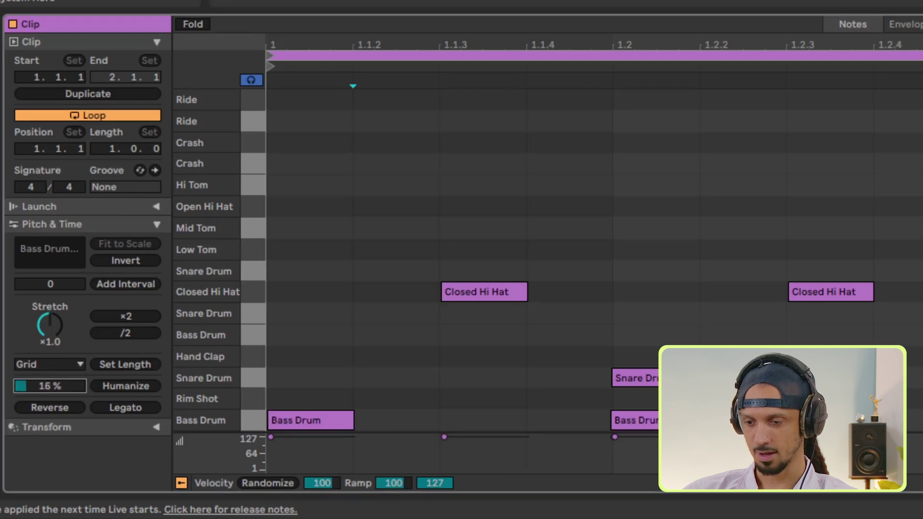
click(112, 389)
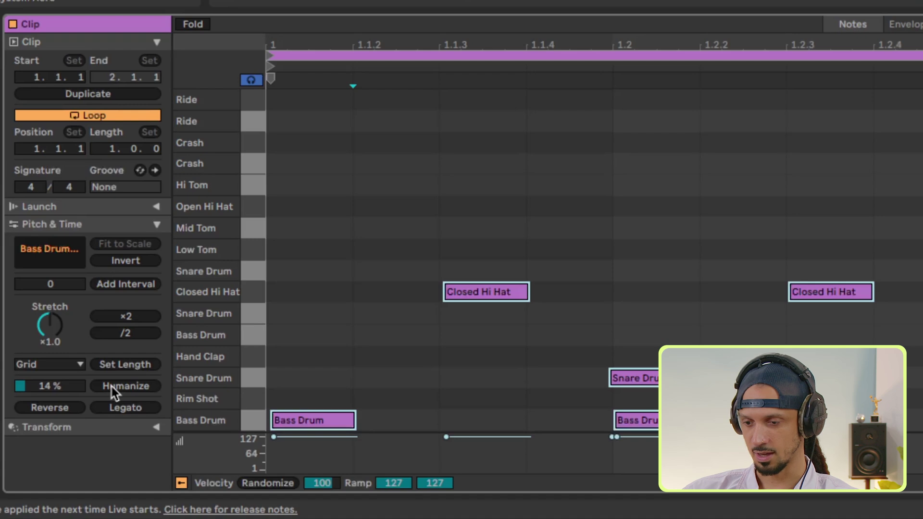
click(113, 390)
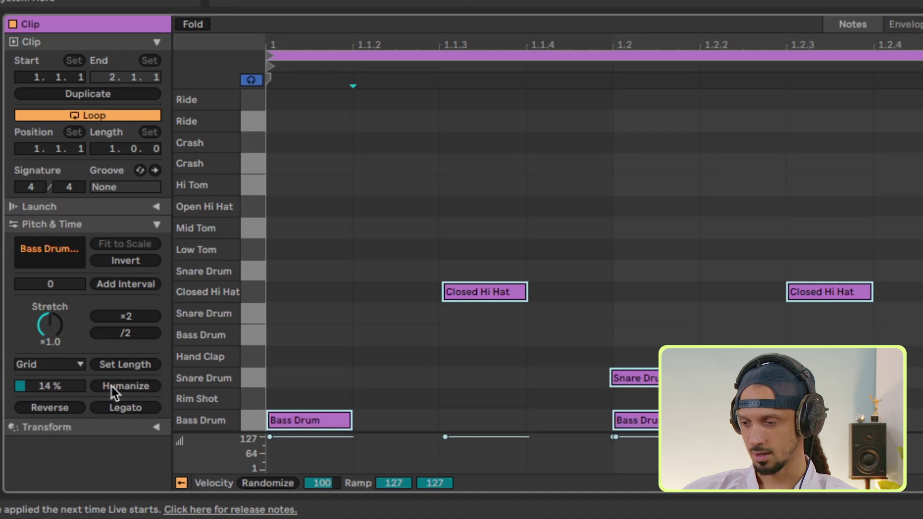
click(113, 390)
click(113, 390)
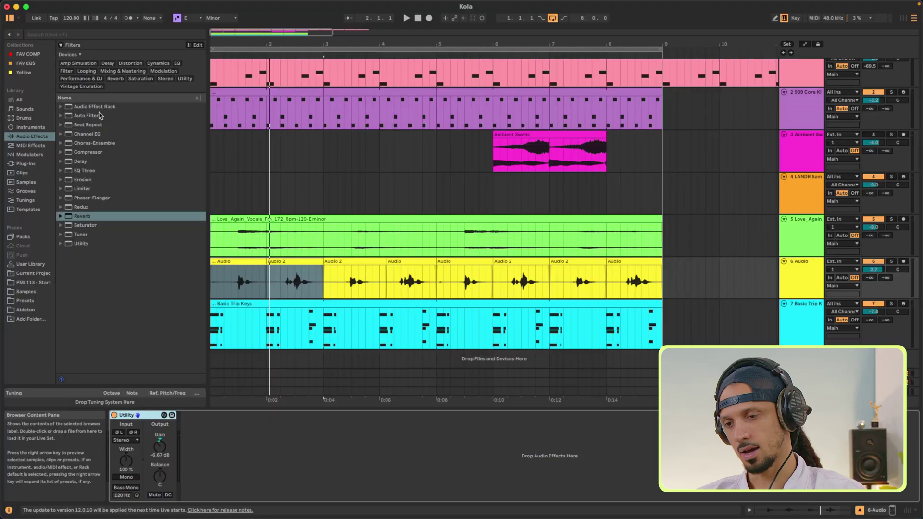
- Add Delay and then Reverb after Utility on the 6 Audio track
click(80, 162)
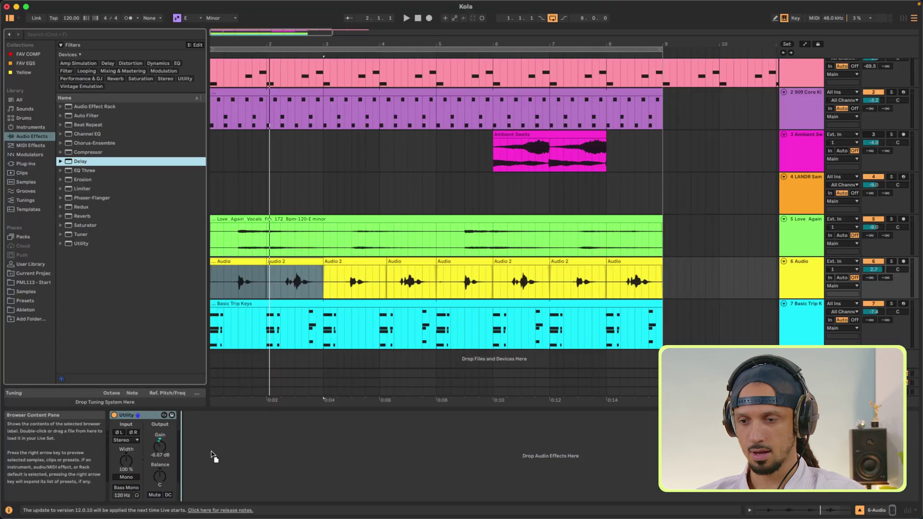
drag(213, 457, 214, 457)
click(78, 217)
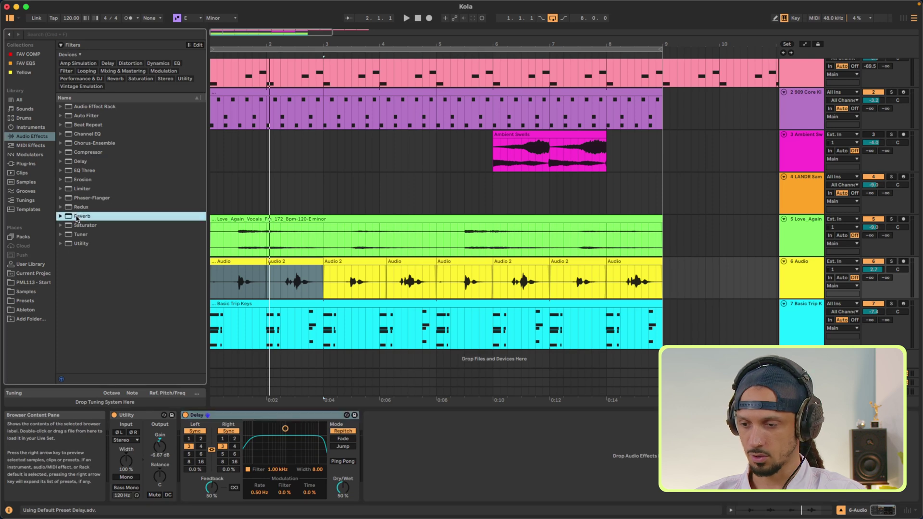
drag(376, 482, 389, 472)
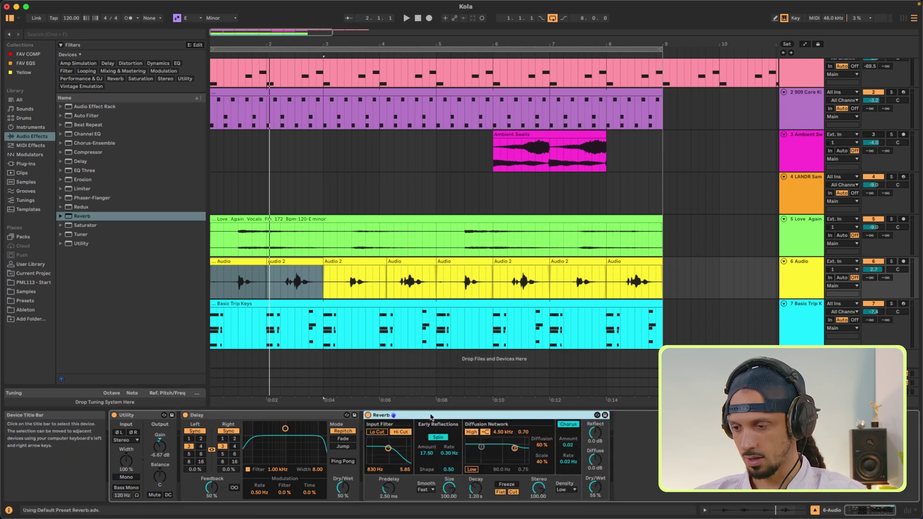
- Undo moving Reverb before Delay, then raise the Delay's Dry/Wet to 60% during playback
drag(300, 424, 240, 419)
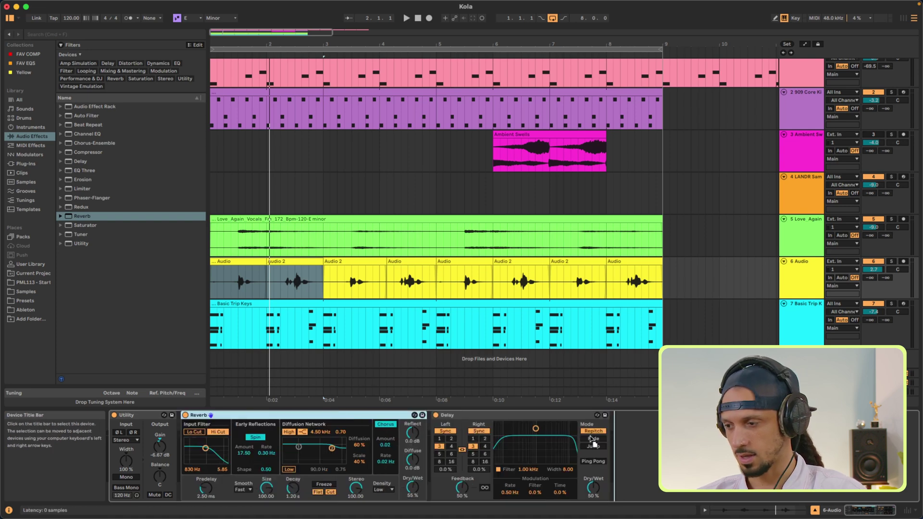
key(super+z)
key(space)
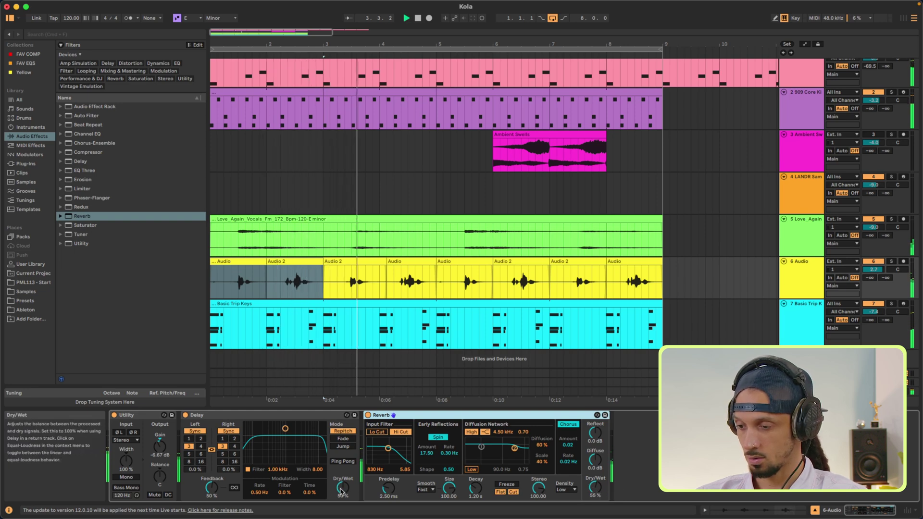
drag(342, 490, 342, 481)
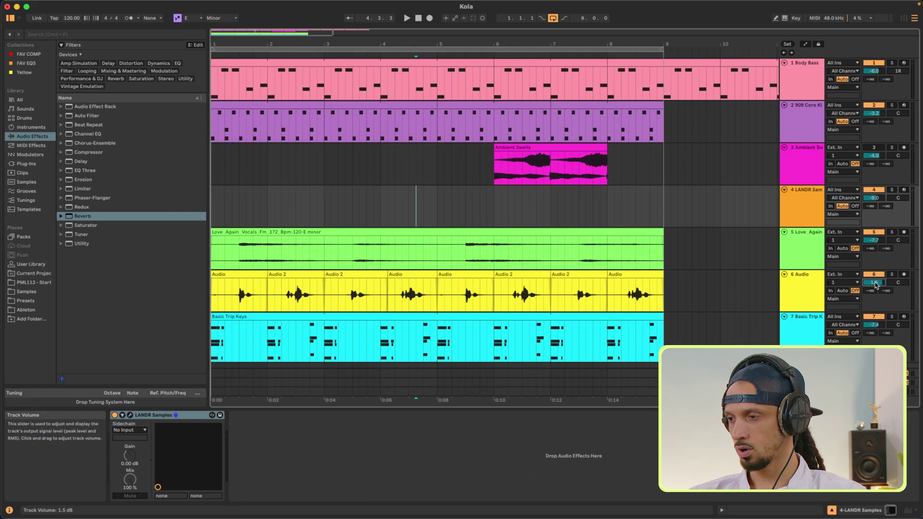
- Glance at Session View, return to Arrangement, and enable View > Mixer below the tracks
click(904, 19)
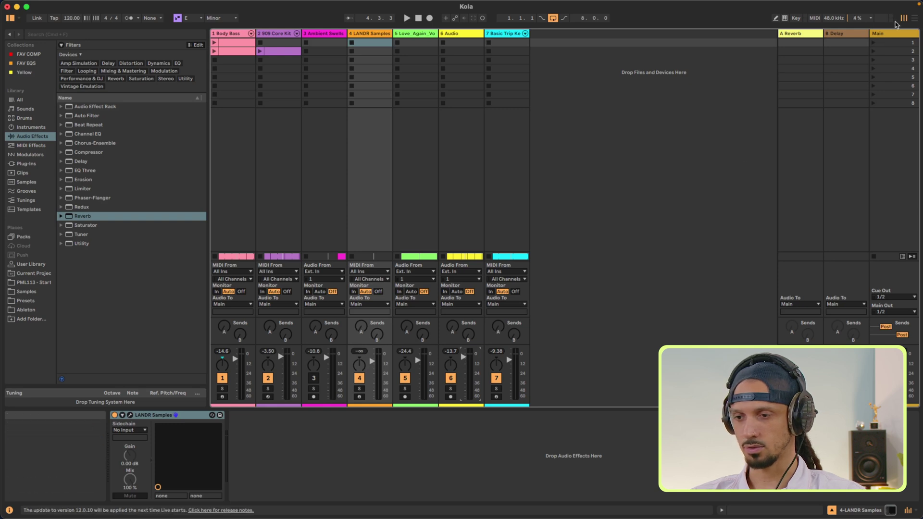
click(914, 17)
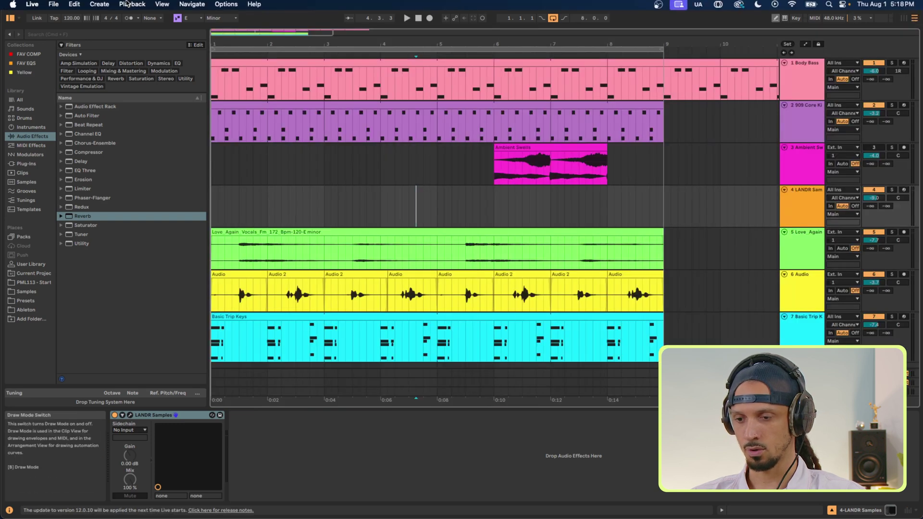
click(162, 5)
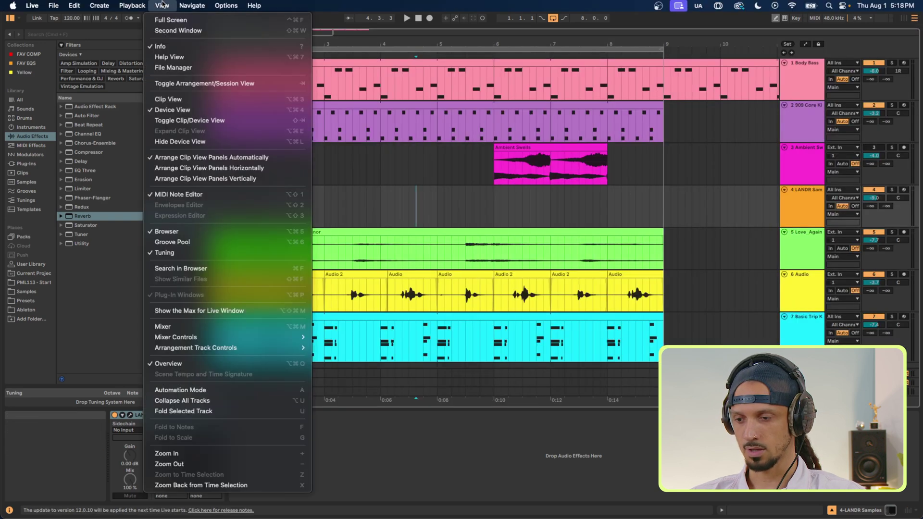
click(176, 326)
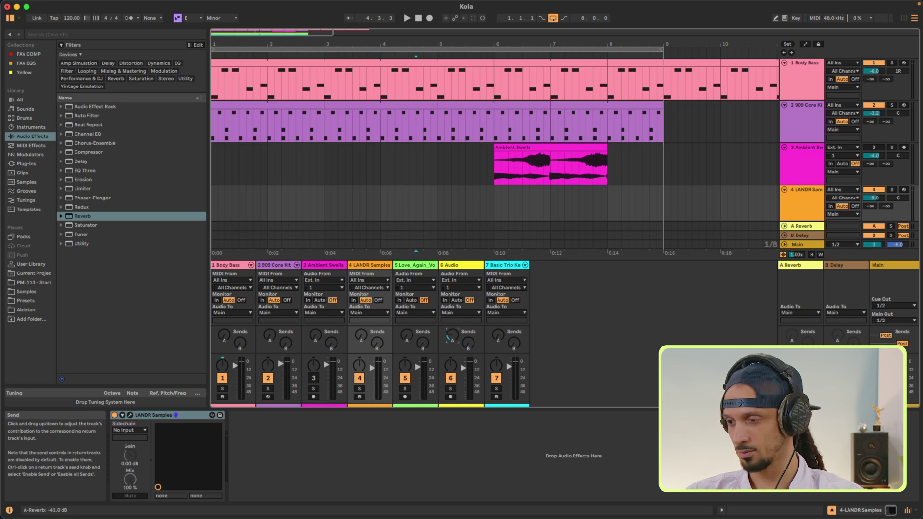
- Inspect the Reverb and Delay return devices and turn track 6's reverb send fully down
click(805, 269)
click(842, 267)
click(809, 268)
click(841, 268)
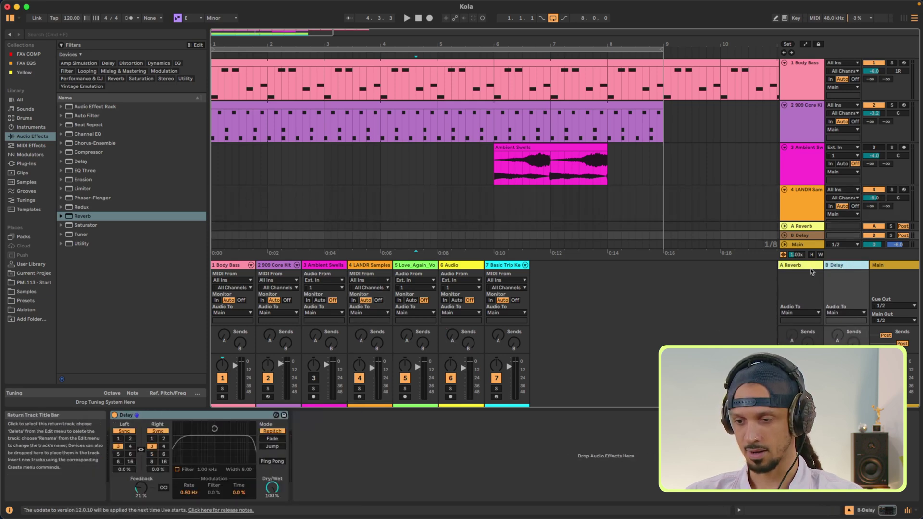
click(451, 342)
drag(452, 336, 451, 351)
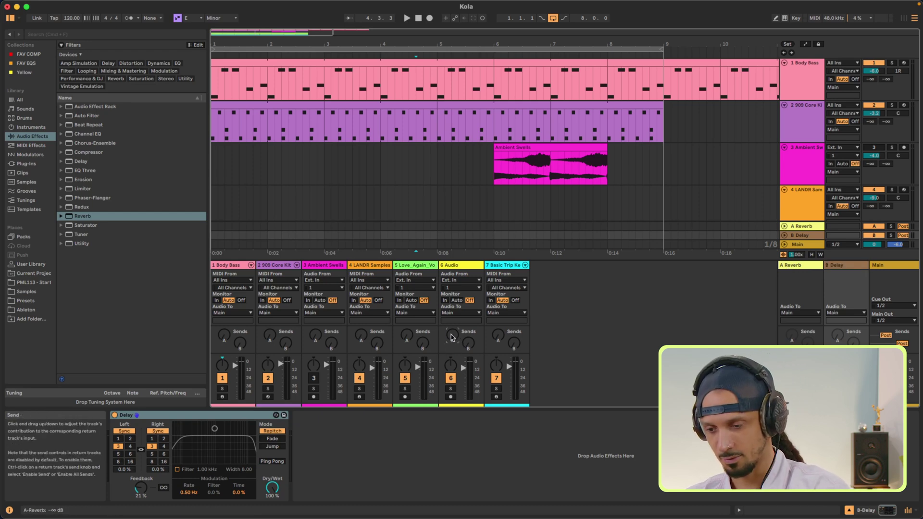
- Delete the Delay and Reverb devices from track 6
click(452, 265)
click(307, 419)
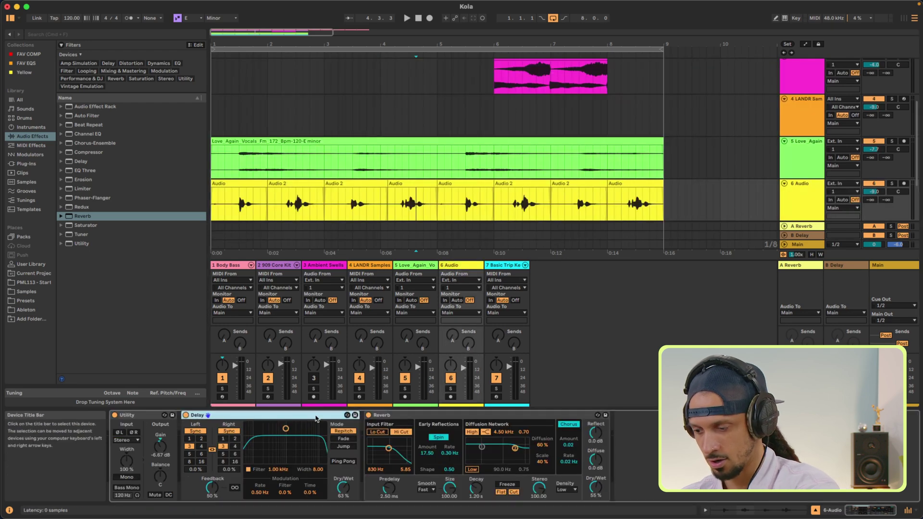
shift+click(400, 416)
key(Delete)
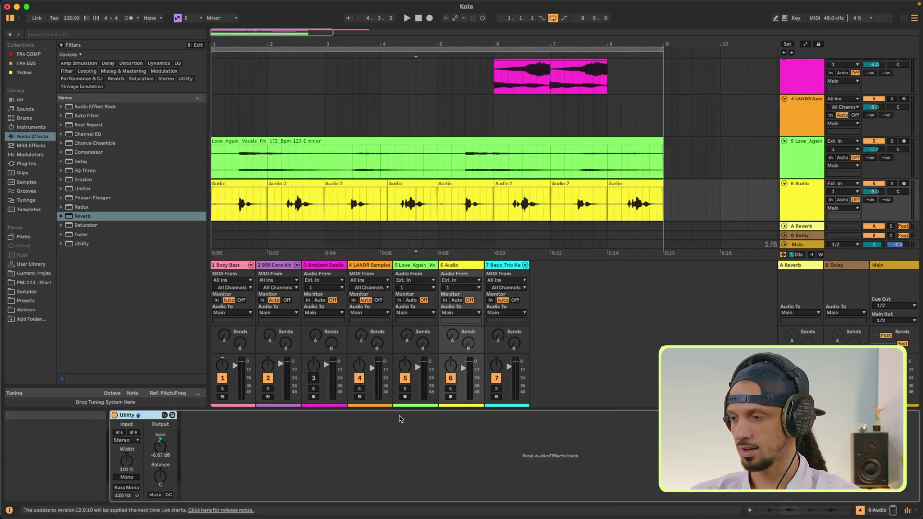
- Raise track 6's reverb send slightly while auditioning playback
drag(452, 335, 452, 333)
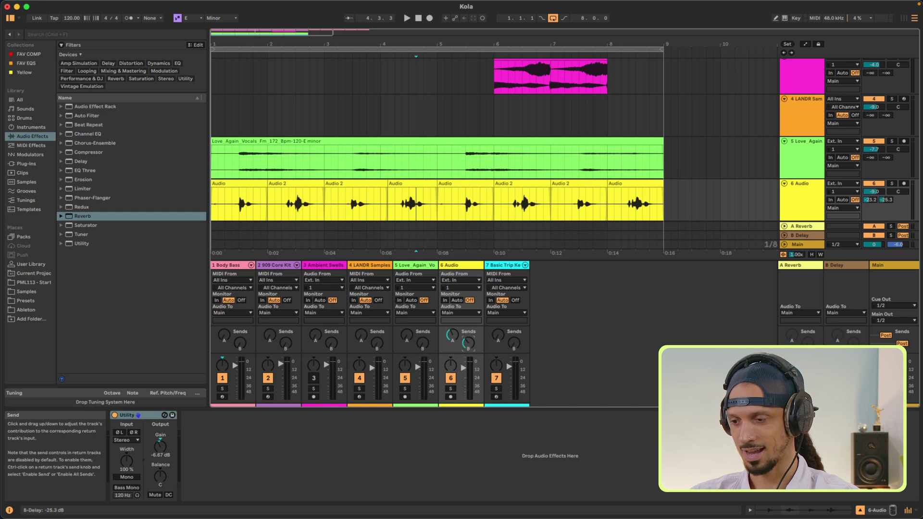
key(space)
drag(452, 337, 451, 337)
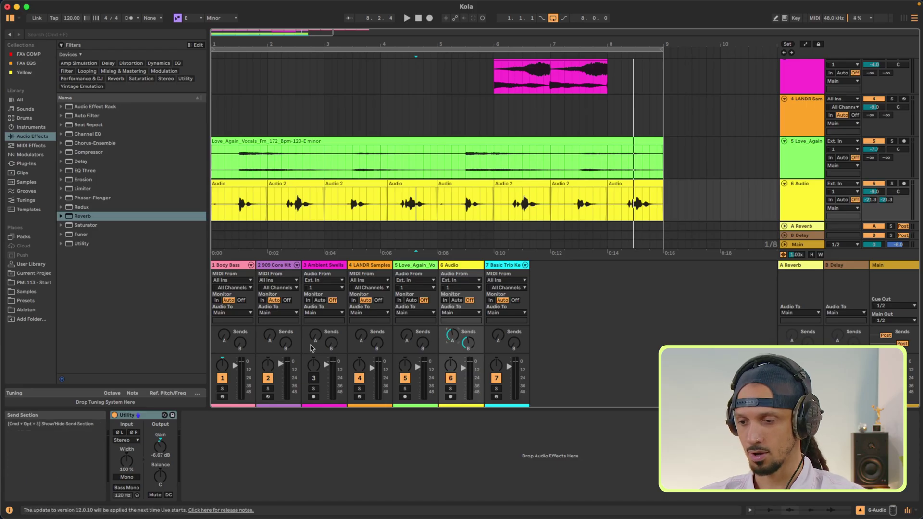
key(space)
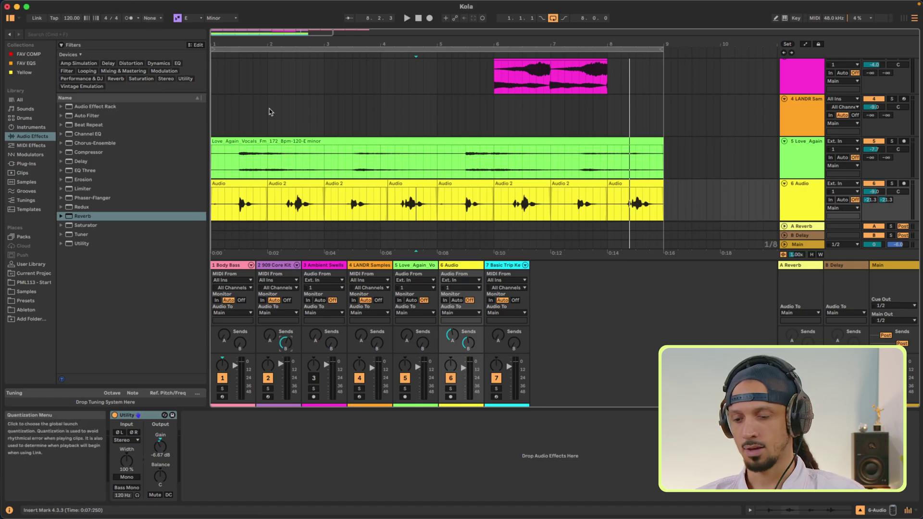
- Set playback start near bar 4, enter automation mode, and show track 6's Mixer A-Reverb lane
click(411, 200)
key(a)
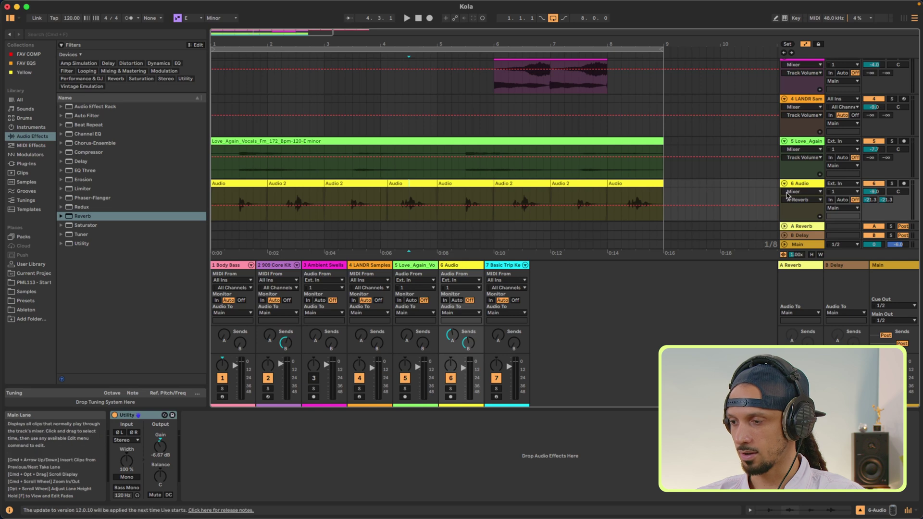
click(801, 192)
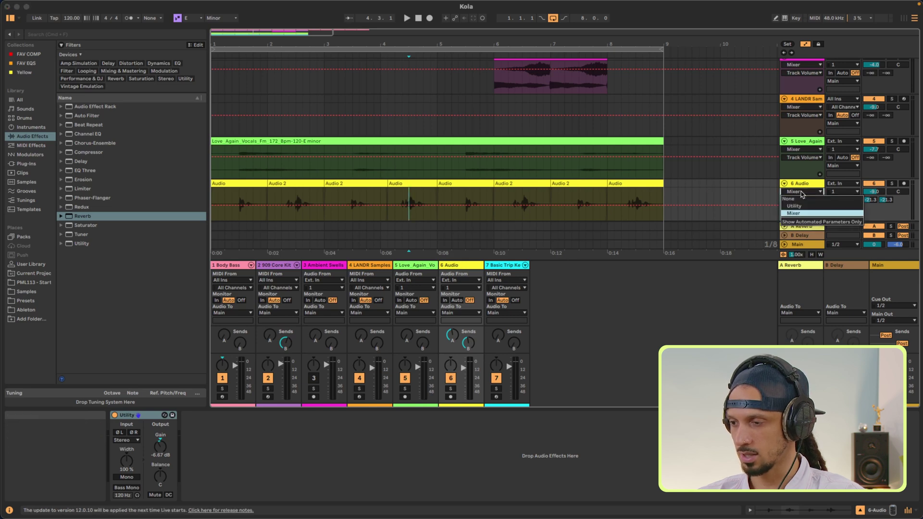
click(802, 194)
click(802, 200)
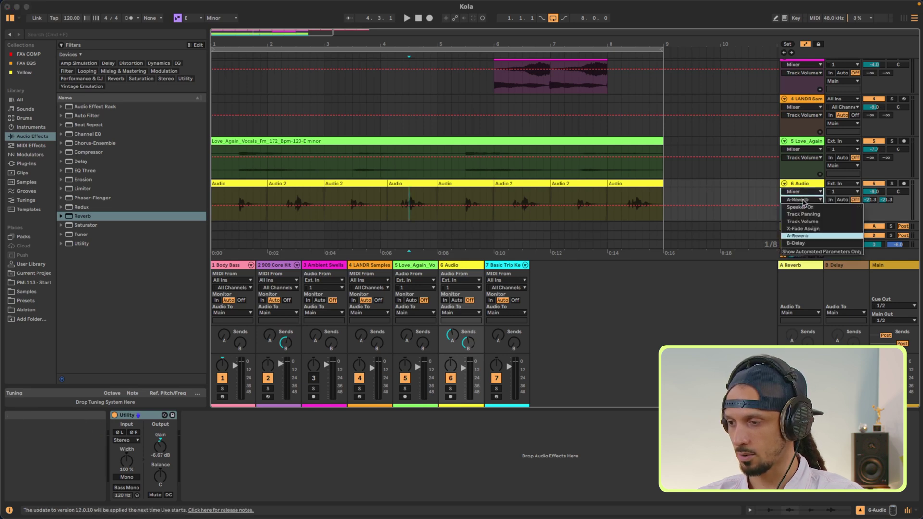
click(798, 235)
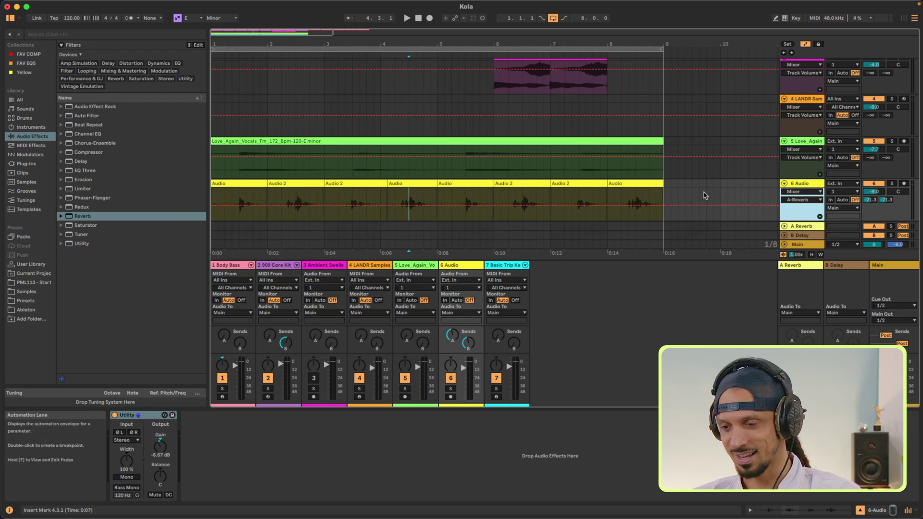
click(809, 187)
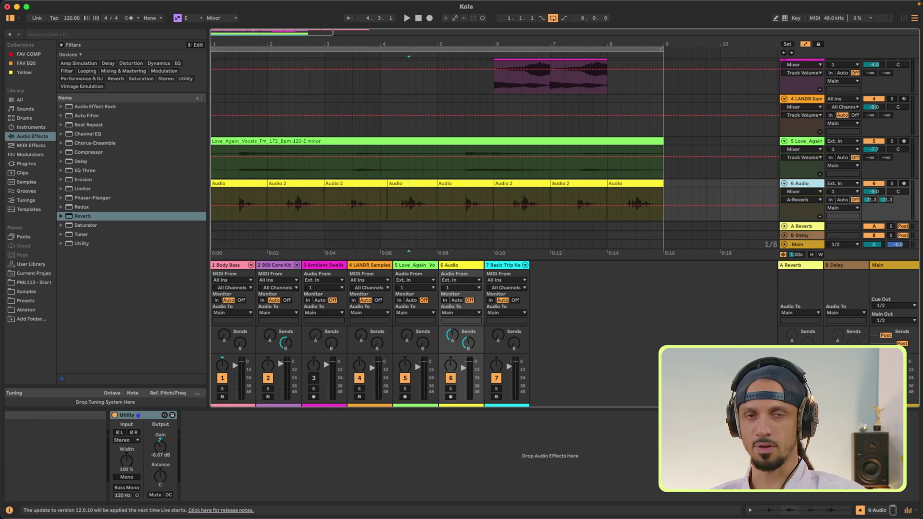
scroll(745, 180, up, 5)
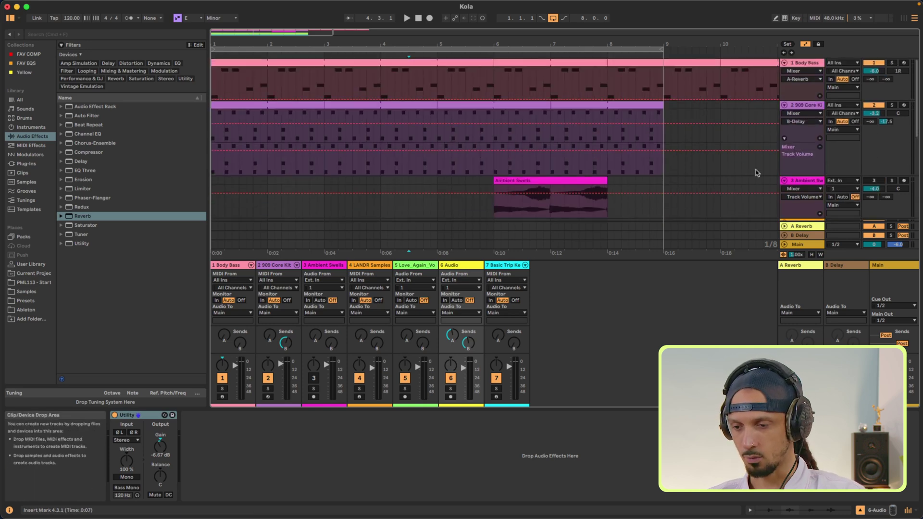
- Show 909 Core Kit volume automation, add a breakpoint pulled to -11.3 dB, and audition it
right_click(873, 113)
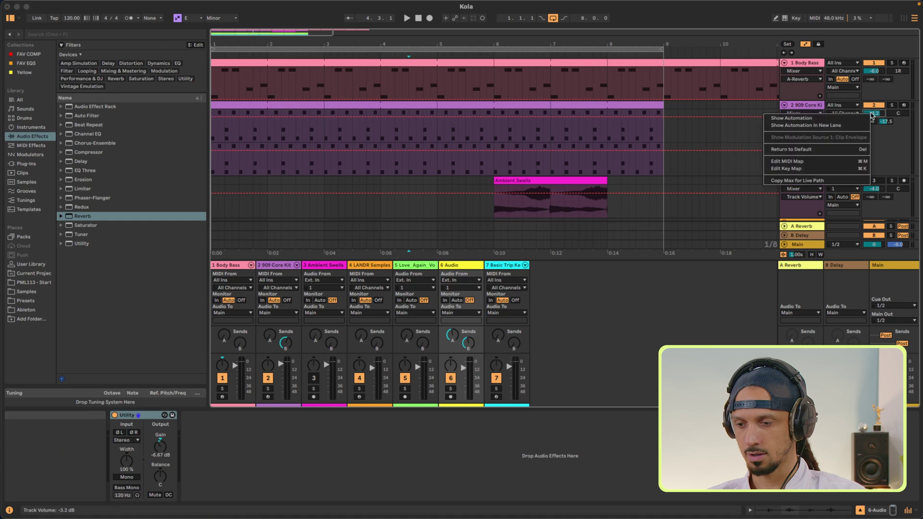
click(855, 119)
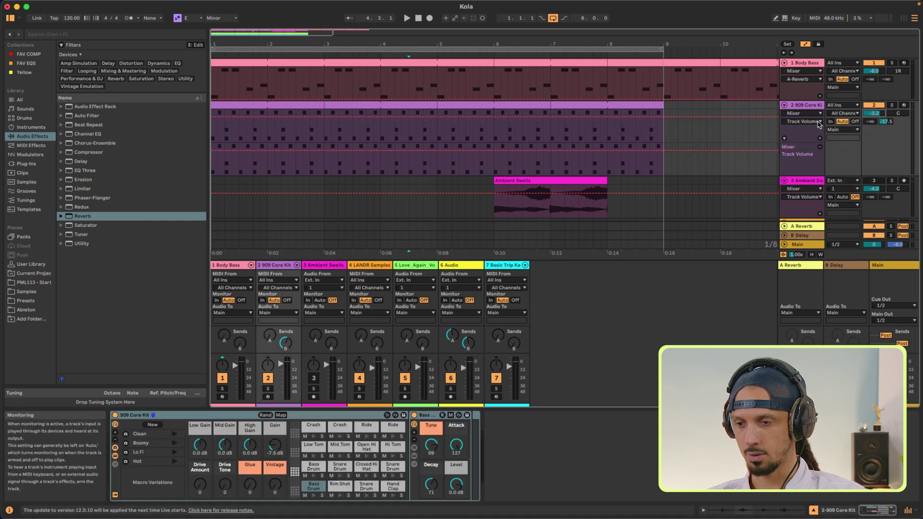
click(267, 120)
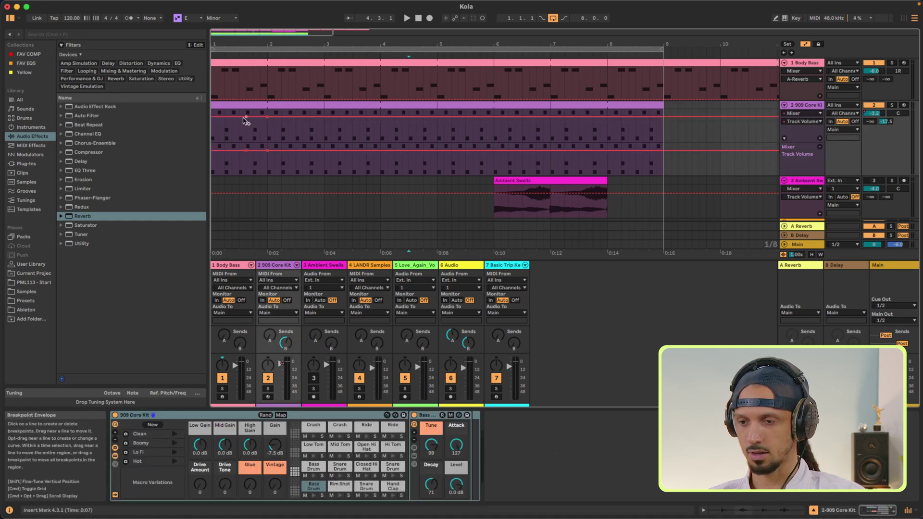
drag(266, 118, 268, 124)
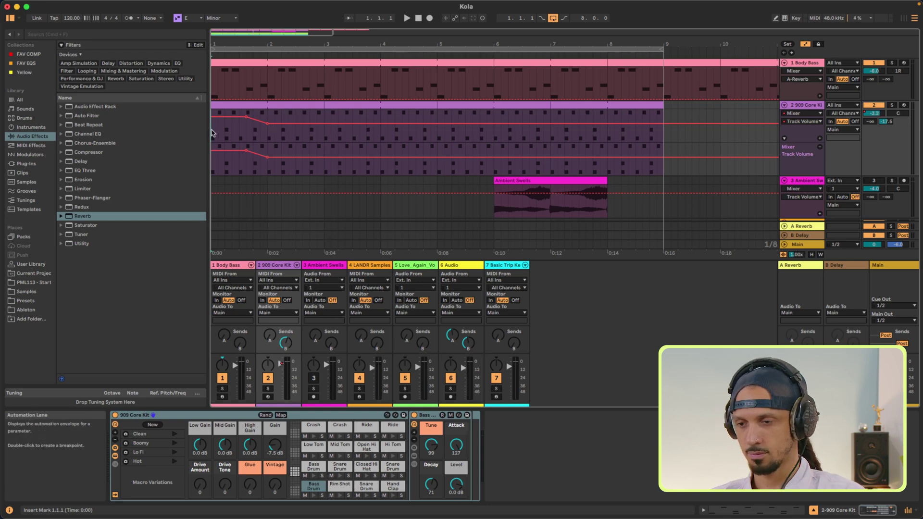
key(space)
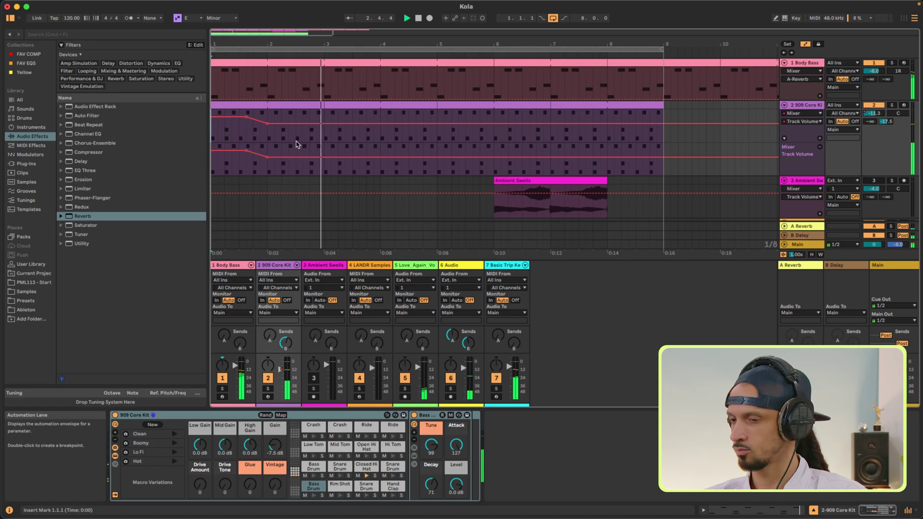
key(space)
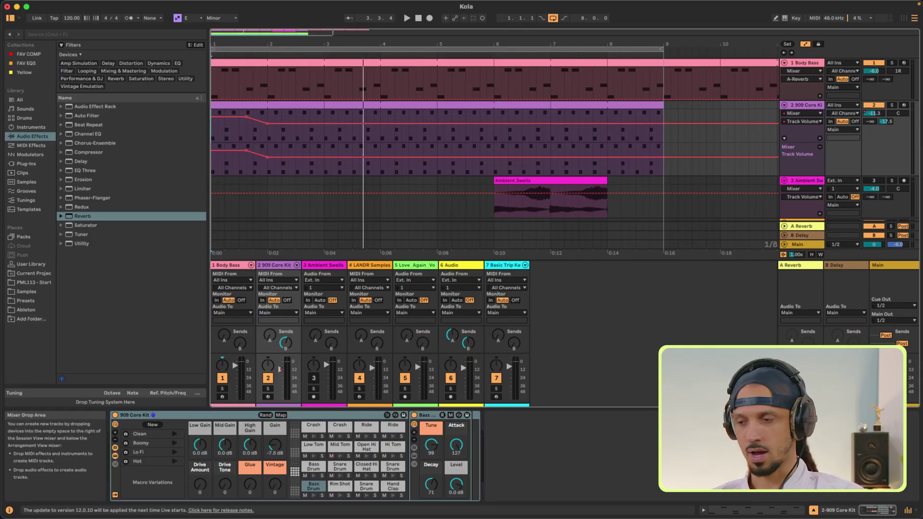
- Add a second 909 Core Kit automation lane, leave its source at None, and reselect the volume lane
click(820, 141)
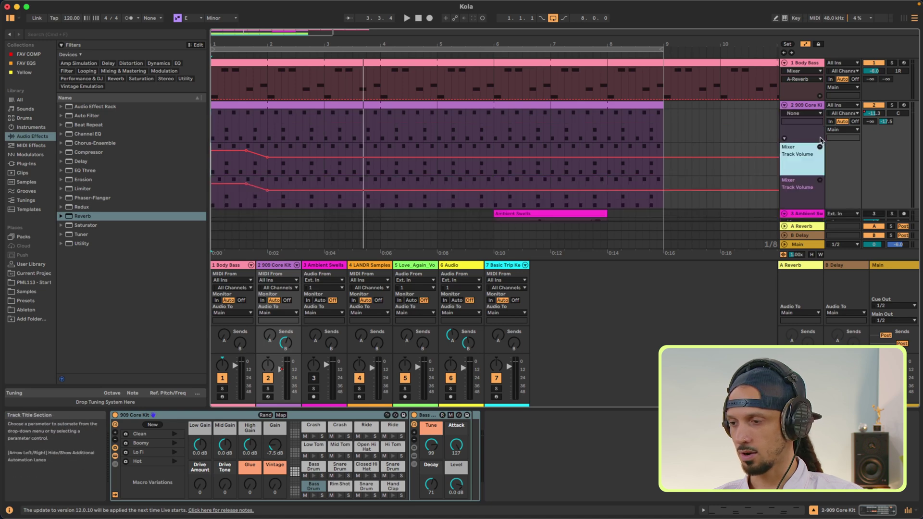
click(806, 114)
click(805, 115)
click(800, 162)
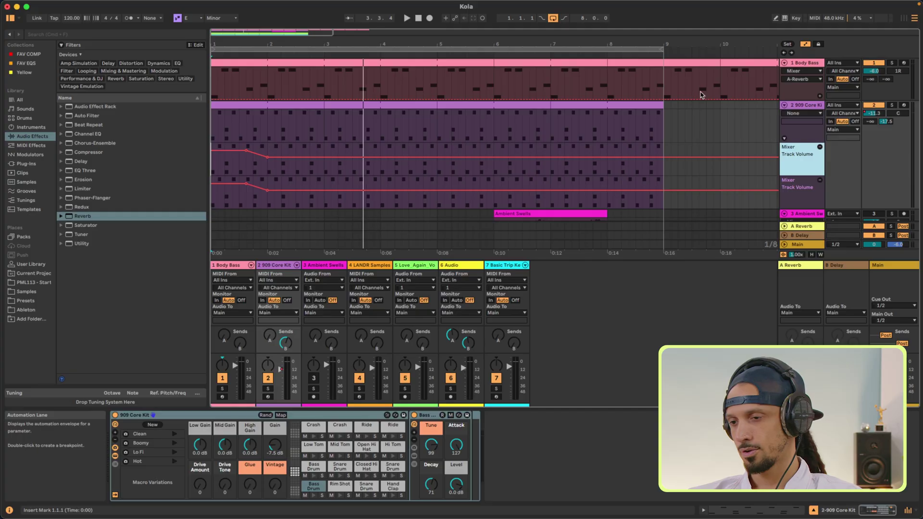
- Select bars 1–9 and open File > Export Audio
scroll(489, 119, down, 5)
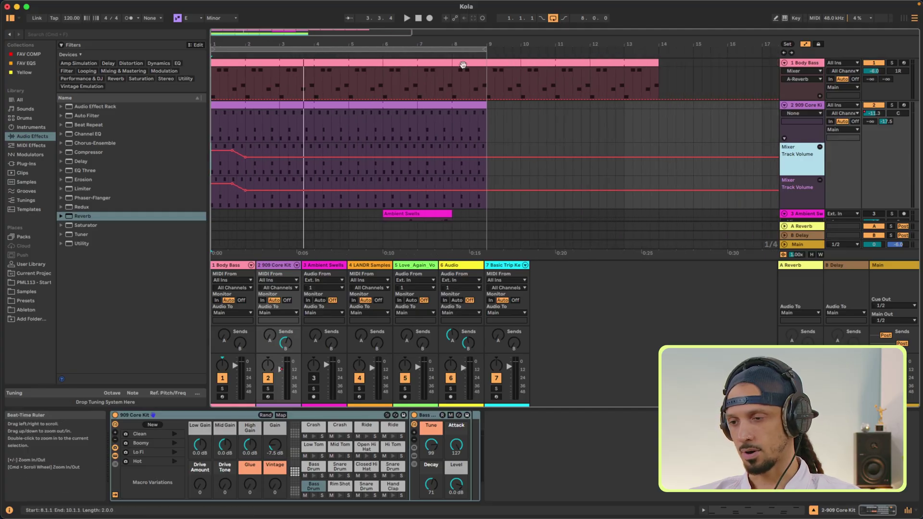
drag(488, 120, 212, 123)
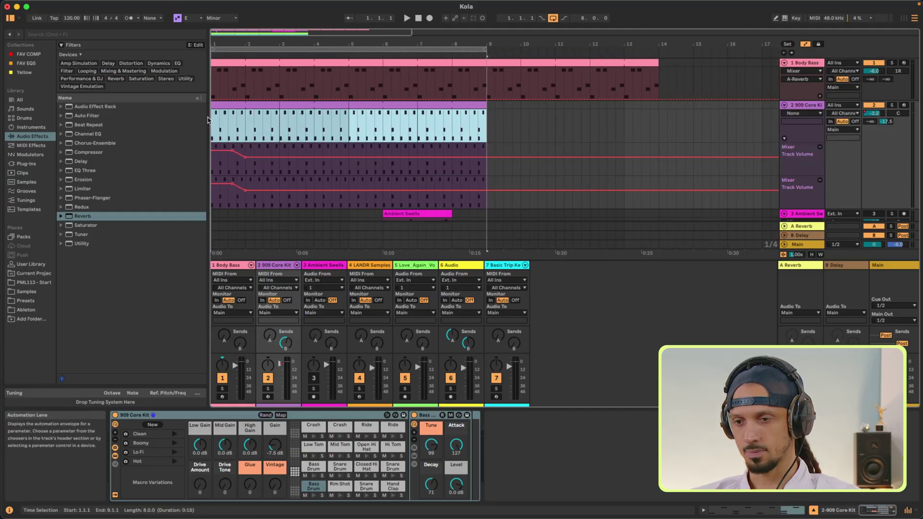
click(53, 5)
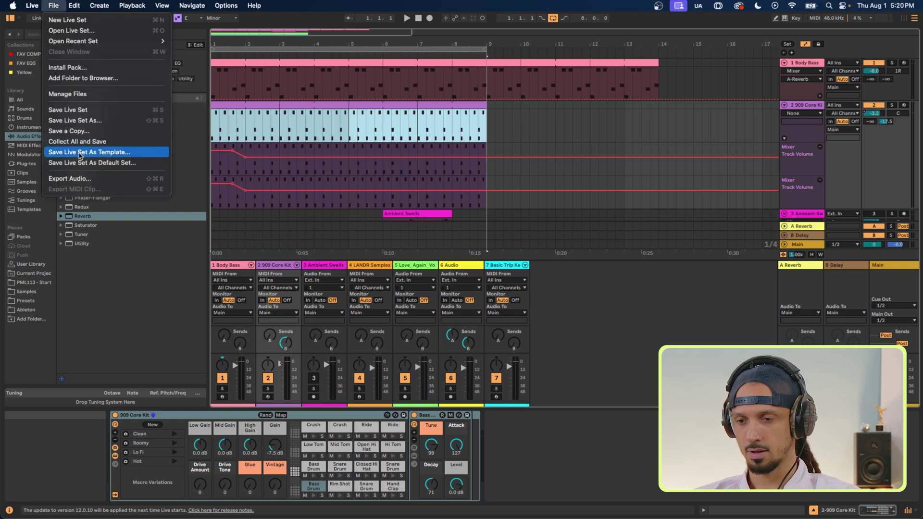
click(75, 178)
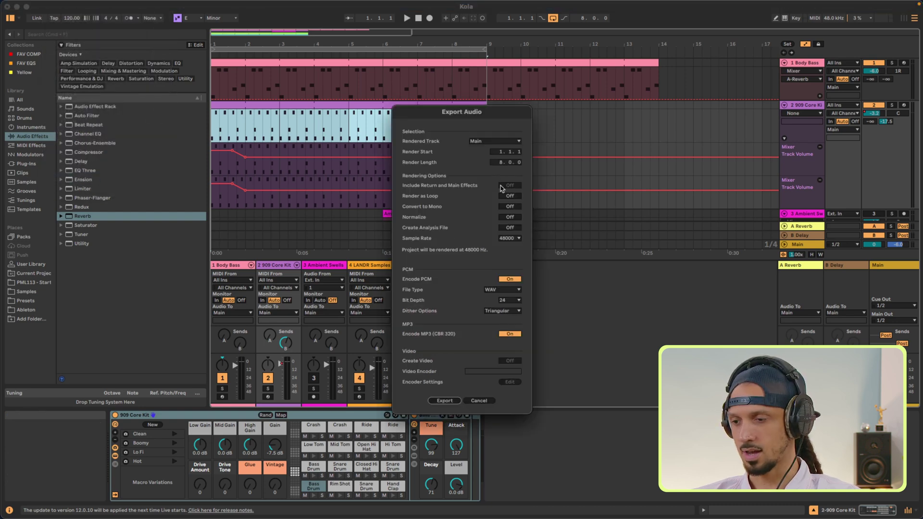
- Keep WAV as the export file type and leave Encode MP3 enabled
click(496, 292)
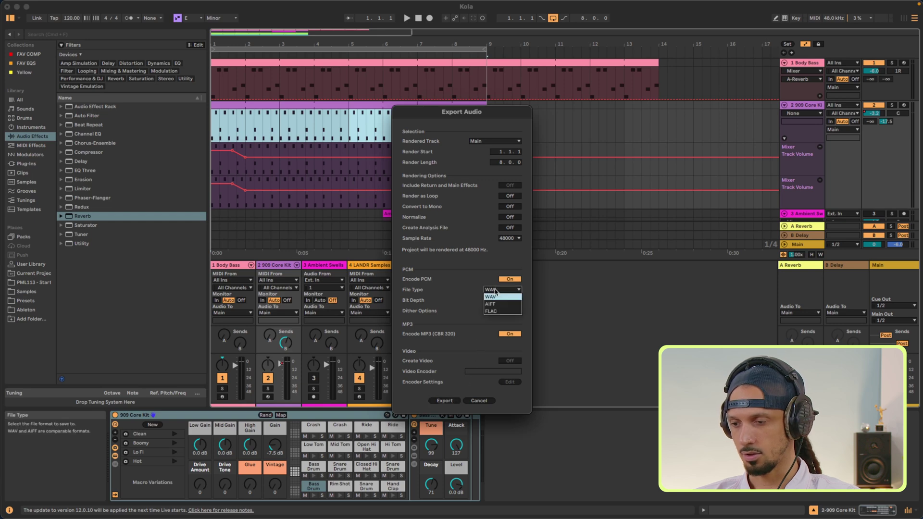
click(495, 292)
click(509, 334)
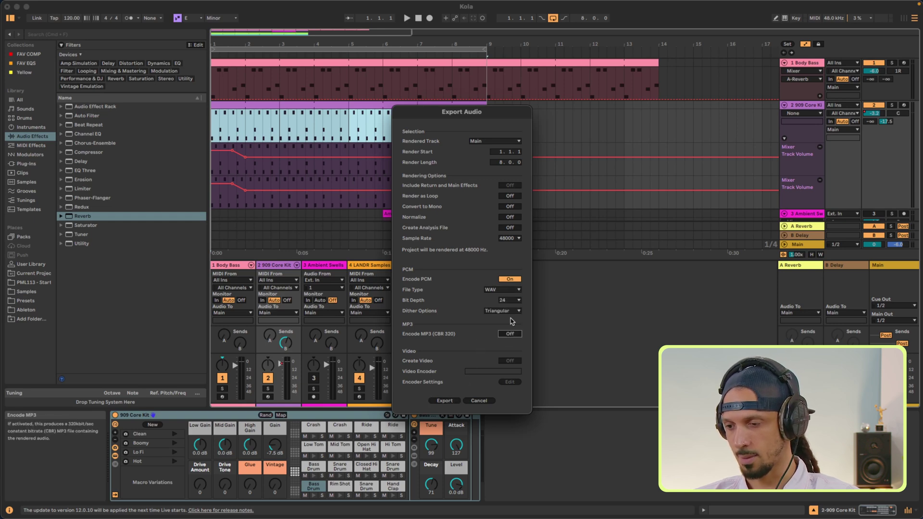
click(511, 280)
click(510, 334)
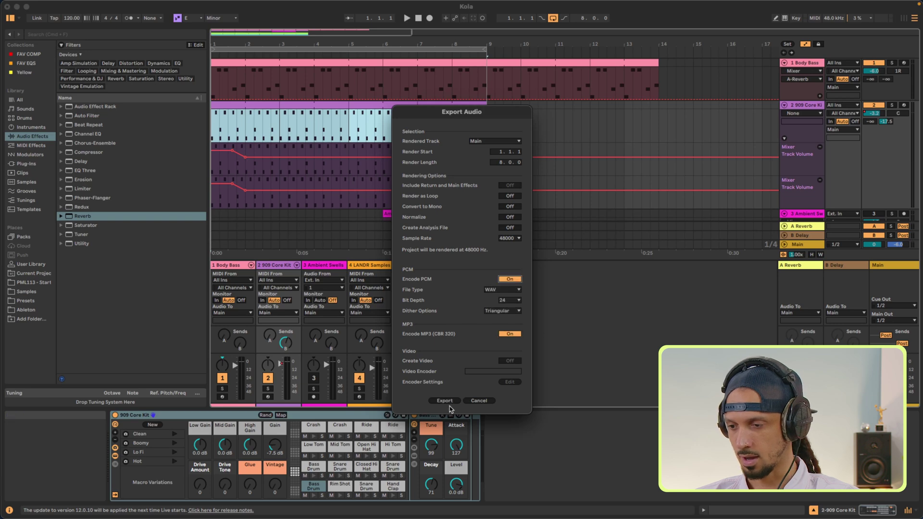